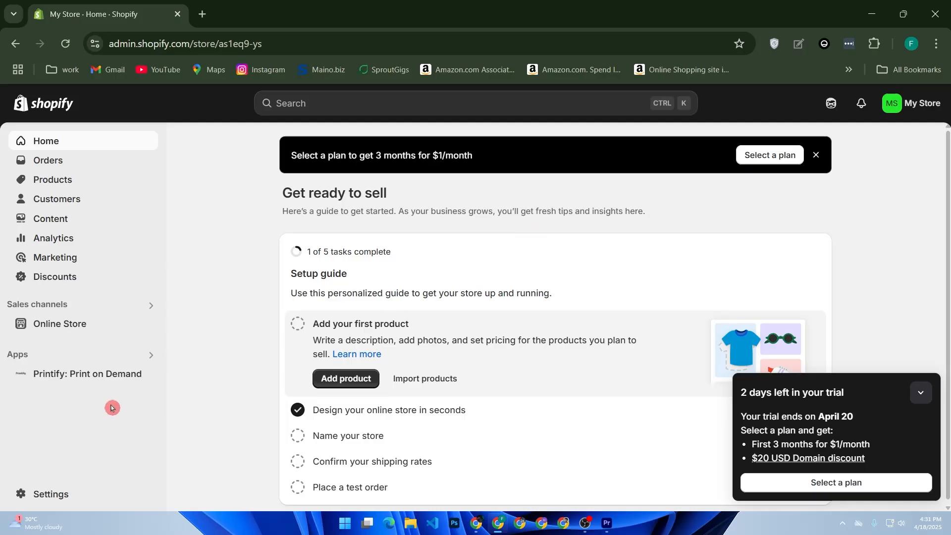
Open the Notifications page in the store's settings
{"action": "left_click", "coordinate": [72, 494]}
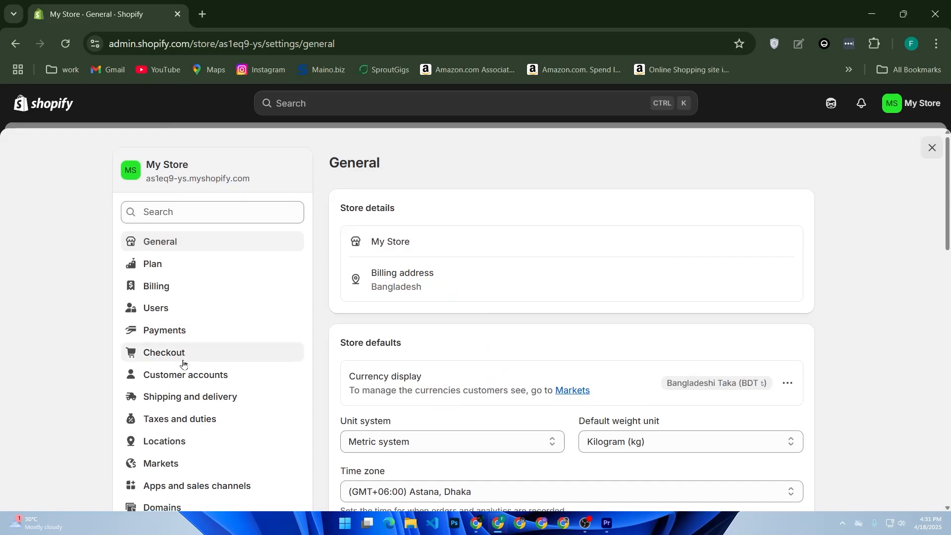
{"action": "scroll", "coordinate": [208, 354], "scroll_direction": "down", "scroll_amount": 3}
{"action": "scroll", "coordinate": [223, 336], "scroll_direction": "down", "scroll_amount": 1}
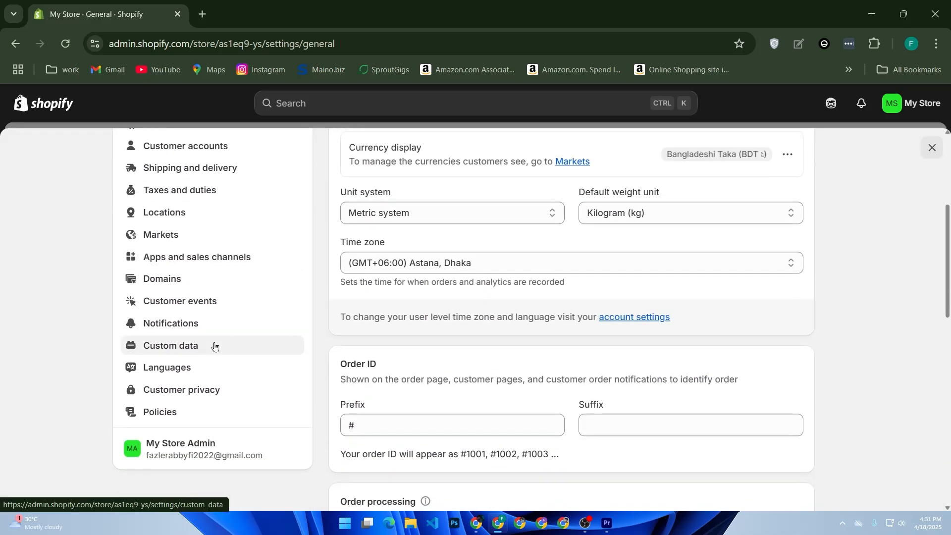
{"action": "left_click", "coordinate": [208, 332]}
{"action": "left_click", "coordinate": [208, 332]}
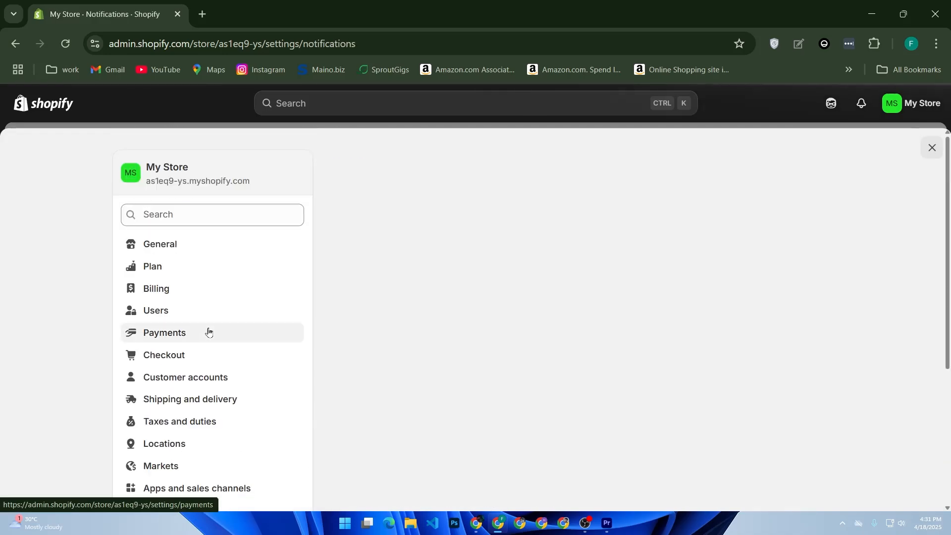
Open the Order confirmation template from the store's customer notifications
{"action": "scroll", "coordinate": [500, 294], "scroll_direction": "down", "scroll_amount": 3}
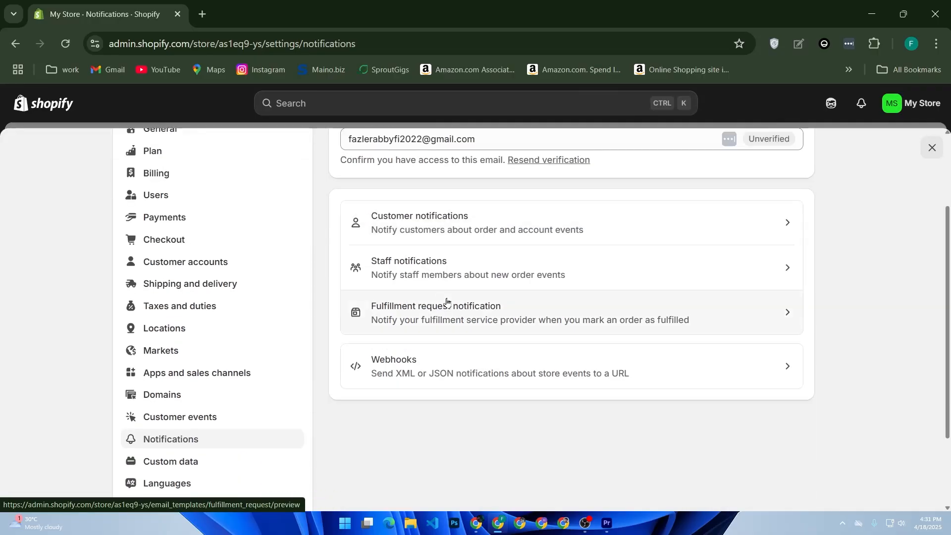
{"action": "scroll", "coordinate": [453, 303], "scroll_direction": "up", "scroll_amount": 3}
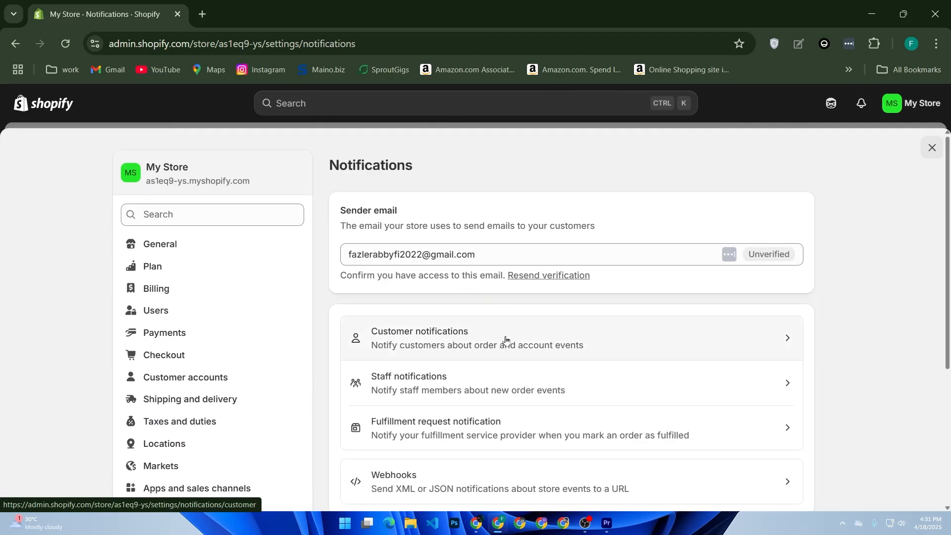
{"action": "scroll", "coordinate": [505, 339], "scroll_direction": "down", "scroll_amount": 3}
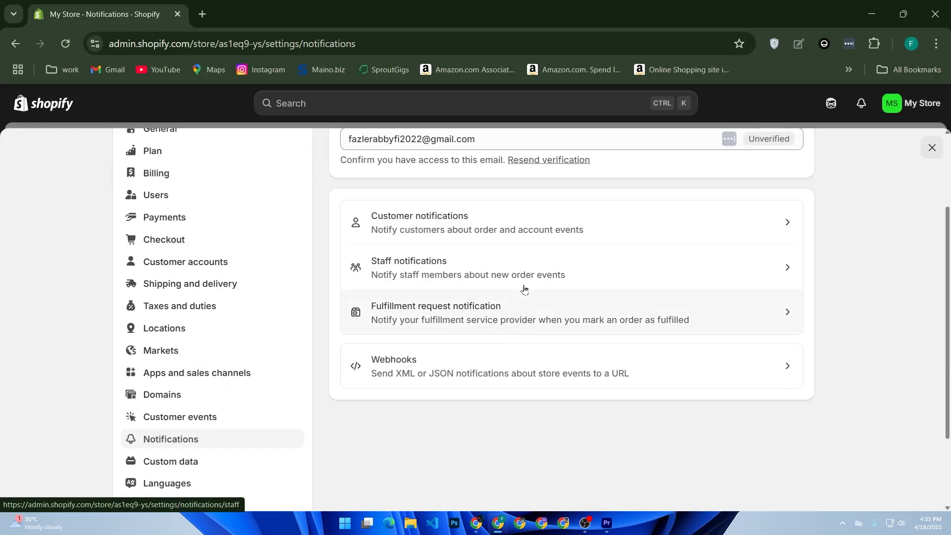
{"action": "left_click", "coordinate": [537, 225]}
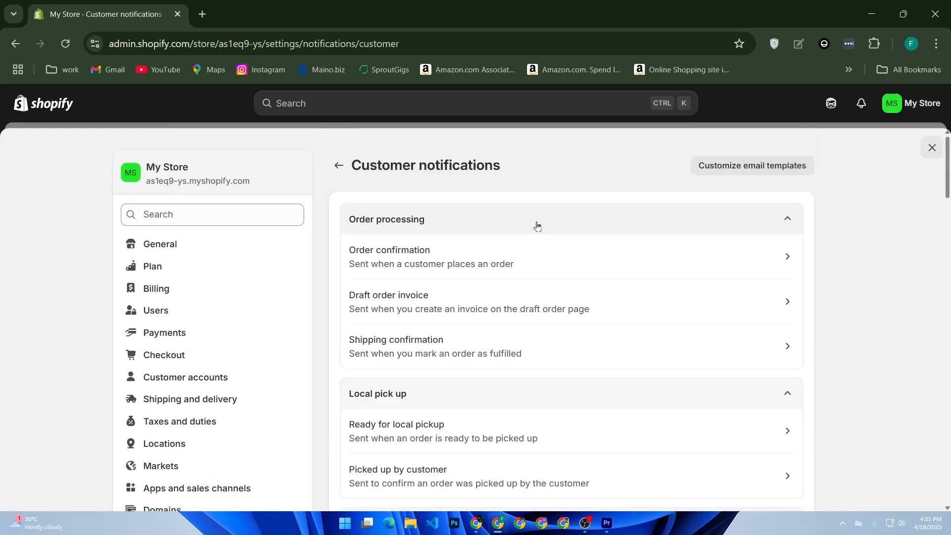
{"action": "left_click", "coordinate": [515, 259]}
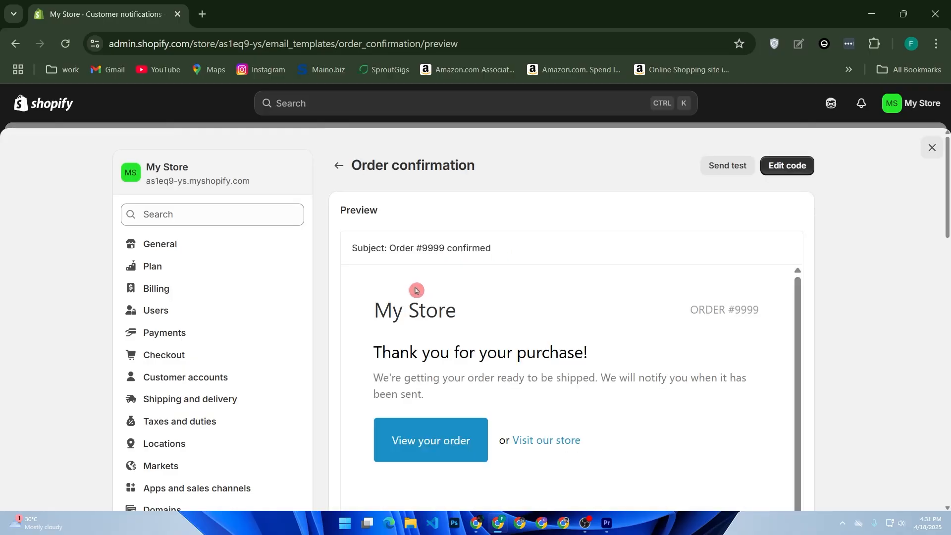
Review the order confirmation email preview, including its subject line, thank-you message and order summary
{"action": "scroll", "coordinate": [475, 278], "scroll_direction": "down", "scroll_amount": 7}
{"action": "scroll", "coordinate": [513, 280], "scroll_direction": "down", "scroll_amount": 13}
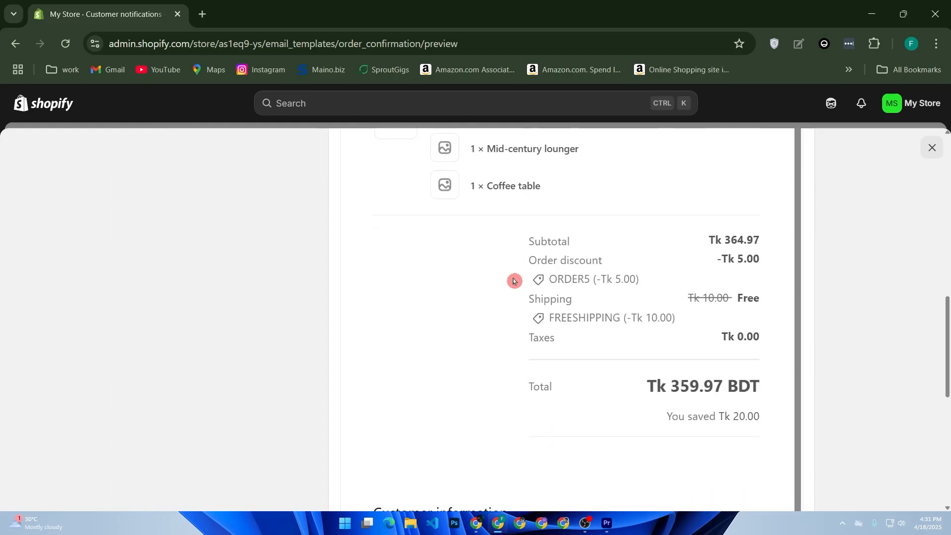
{"action": "scroll", "coordinate": [515, 280], "scroll_direction": "up", "scroll_amount": 9}
{"action": "scroll", "coordinate": [515, 280], "scroll_direction": "up", "scroll_amount": 11}
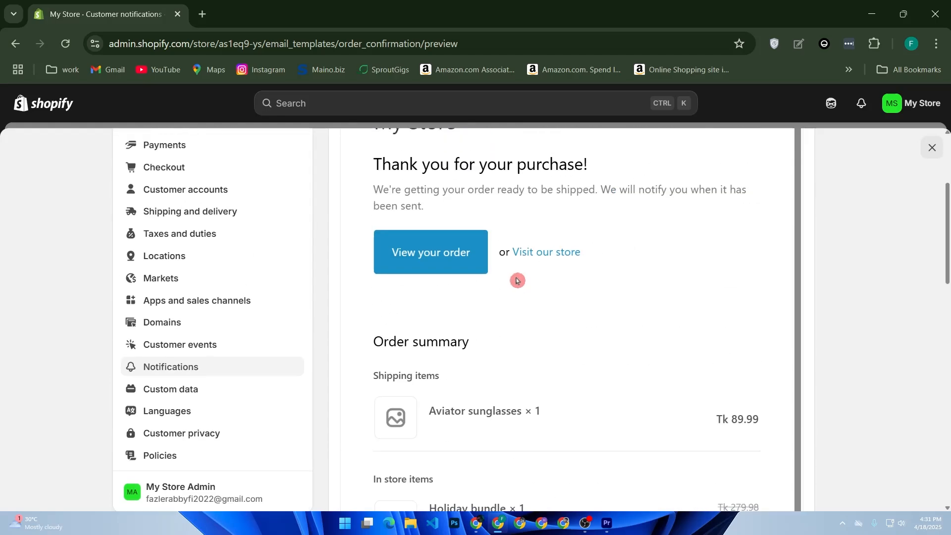
{"action": "left_click_drag", "start_coordinate": [491, 250], "coordinate": [370, 252]}
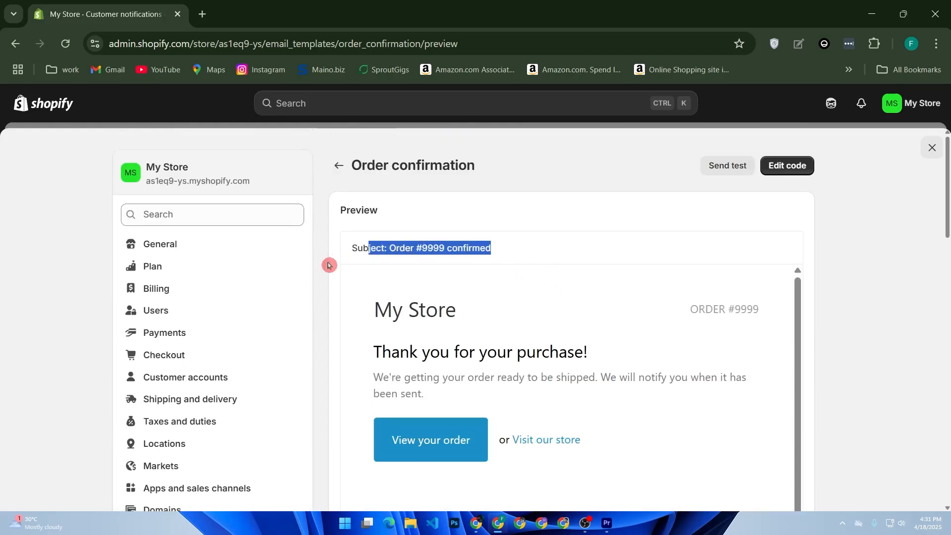
{"action": "left_click", "coordinate": [435, 452]}
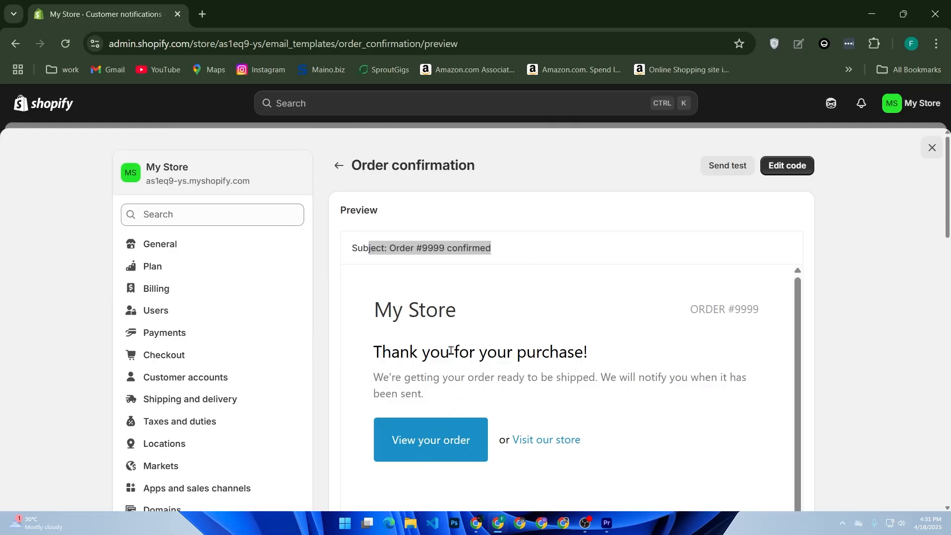
{"action": "scroll", "coordinate": [450, 352], "scroll_direction": "down", "scroll_amount": 5}
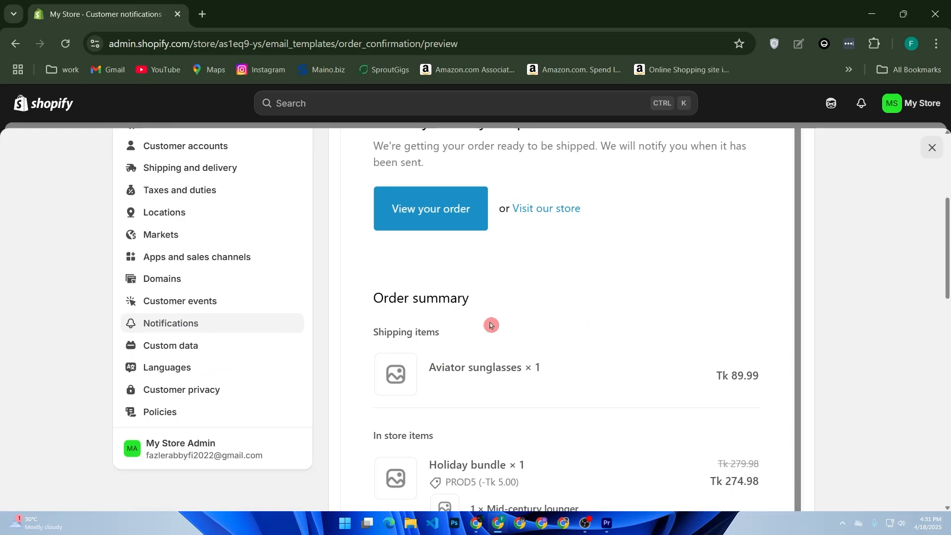
Return to the customer notifications and look through all the available email templates, from order processing to marketing double opt-in
{"action": "key", "text": "alt+Left"}
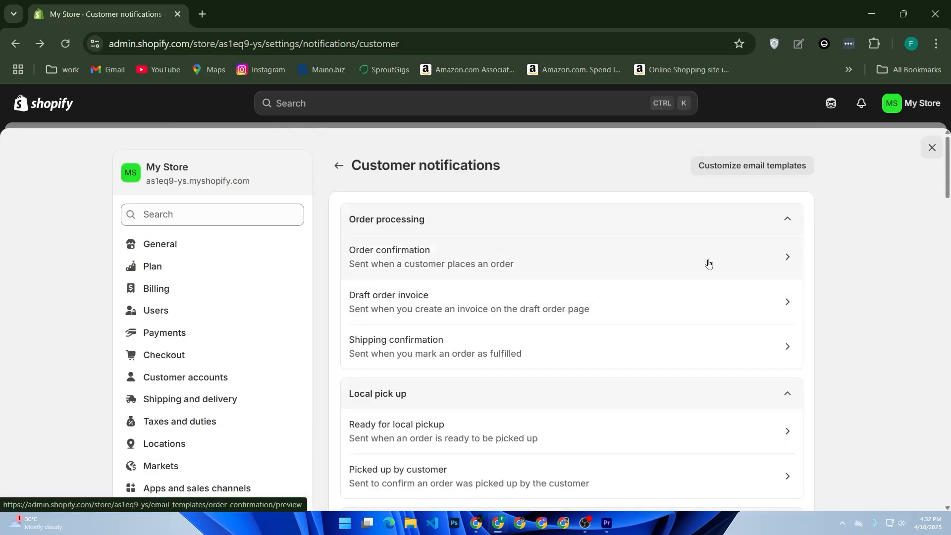
{"action": "scroll", "coordinate": [689, 264], "scroll_direction": "down", "scroll_amount": 15}
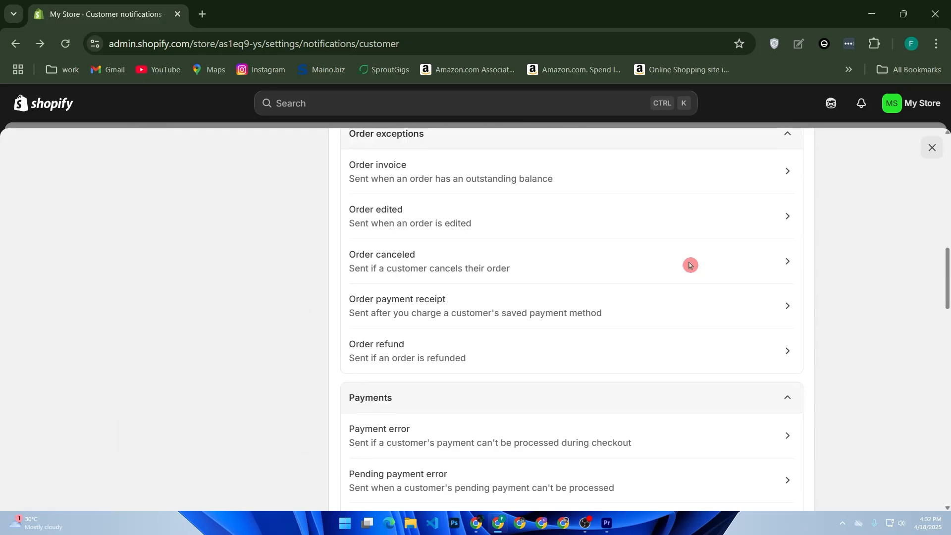
{"action": "scroll", "coordinate": [688, 266], "scroll_direction": "down", "scroll_amount": 17}
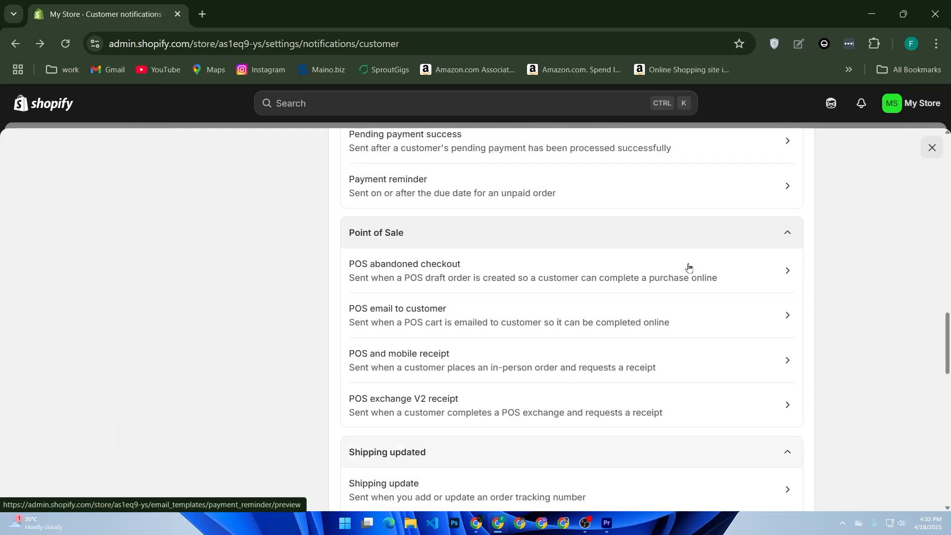
{"action": "scroll", "coordinate": [688, 267], "scroll_direction": "down", "scroll_amount": 8}
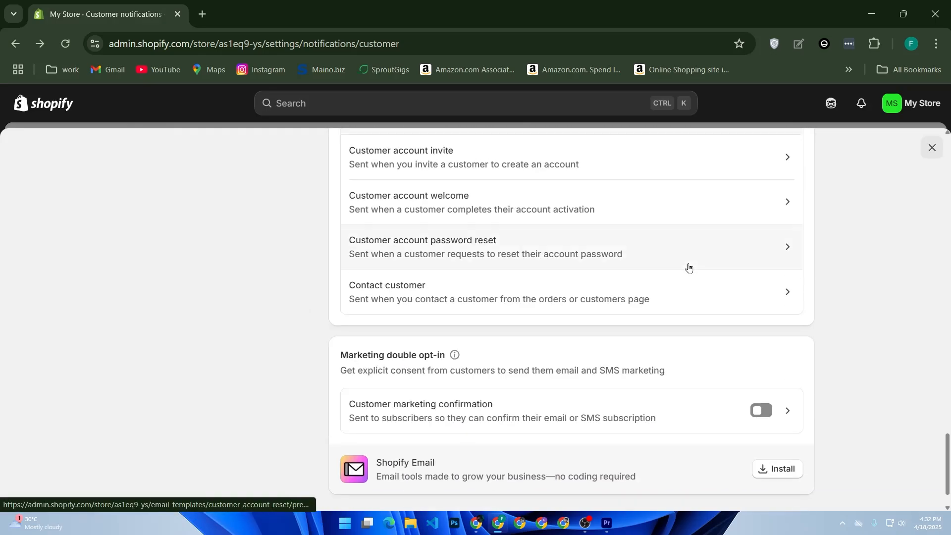
{"action": "left_click", "coordinate": [689, 266]}
{"action": "scroll", "coordinate": [689, 266], "scroll_direction": "up", "scroll_amount": 20}
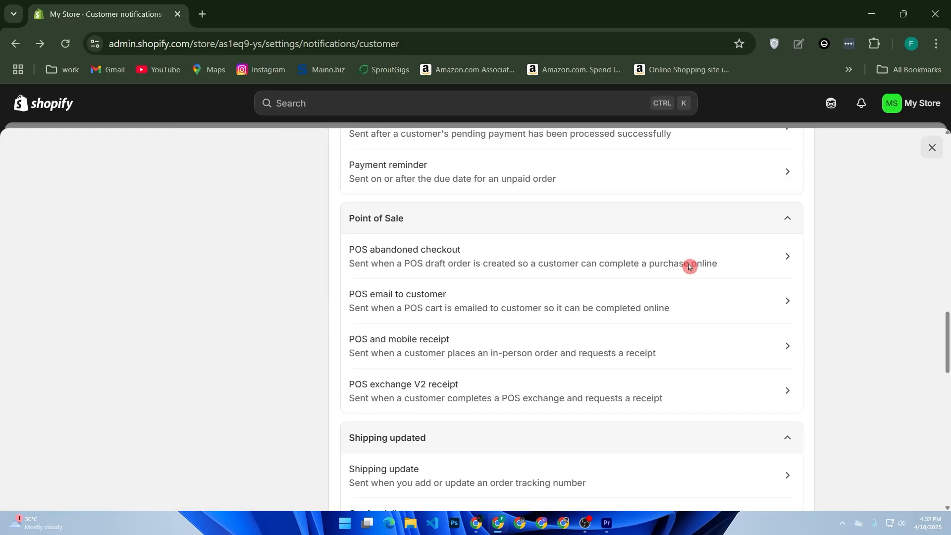
{"action": "scroll", "coordinate": [689, 268], "scroll_direction": "up", "scroll_amount": 2}
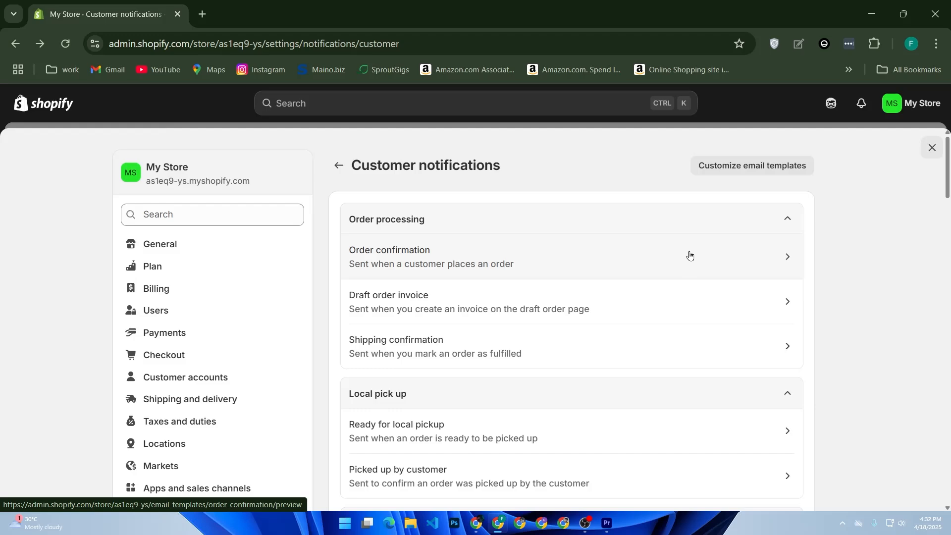
Open the code of the Order confirmation template and examine its email subject and HTML body
{"action": "left_click", "coordinate": [656, 251]}
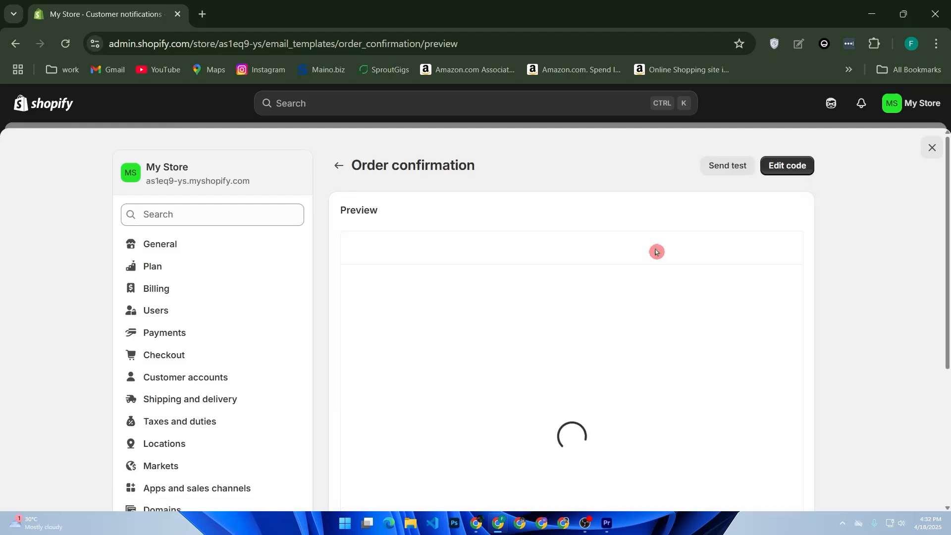
{"action": "left_click", "coordinate": [792, 167]}
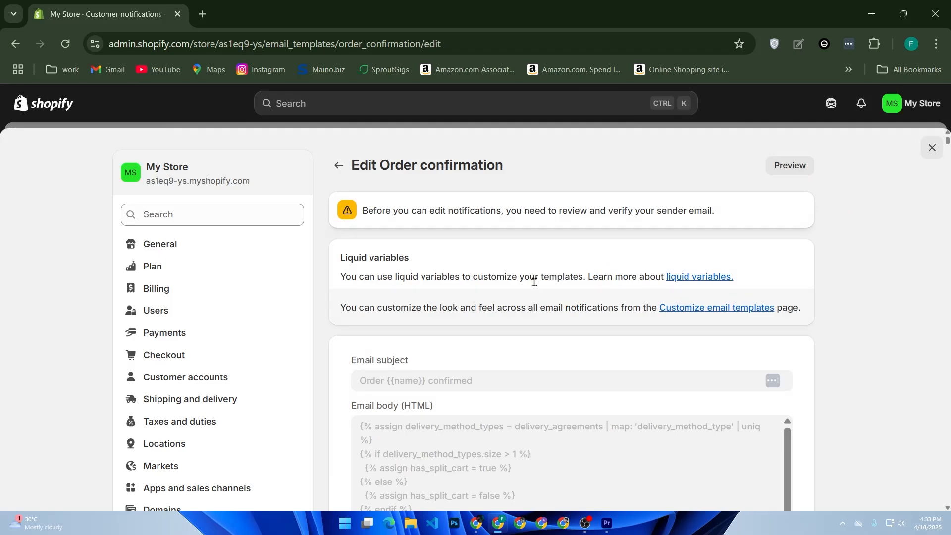
{"action": "scroll", "coordinate": [531, 295], "scroll_direction": "down", "scroll_amount": 5}
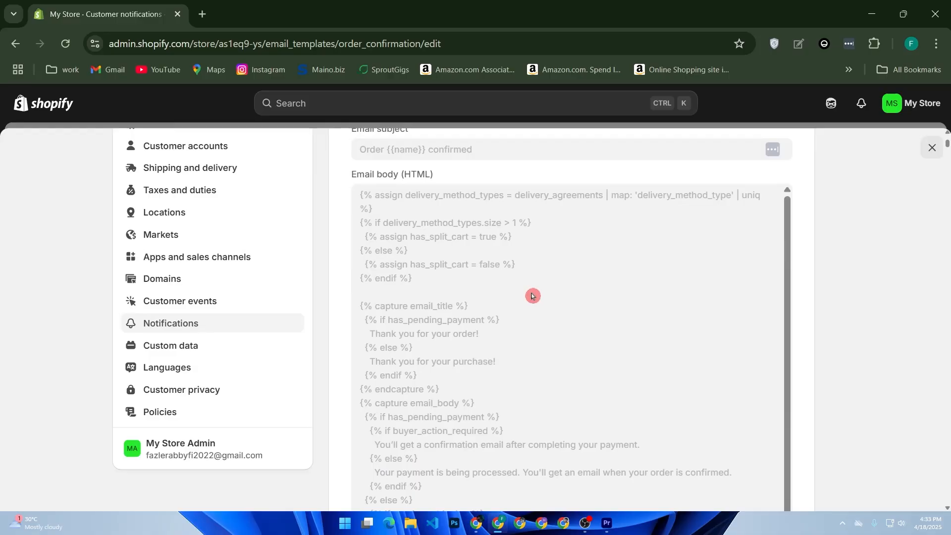
{"action": "scroll", "coordinate": [532, 297], "scroll_direction": "down", "scroll_amount": 1}
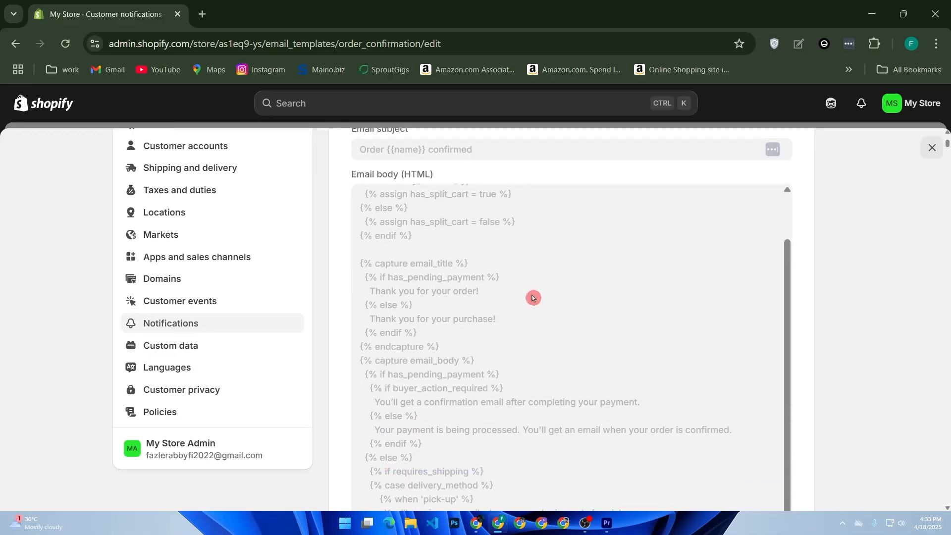
{"action": "scroll", "coordinate": [533, 297], "scroll_direction": "up", "scroll_amount": 1}
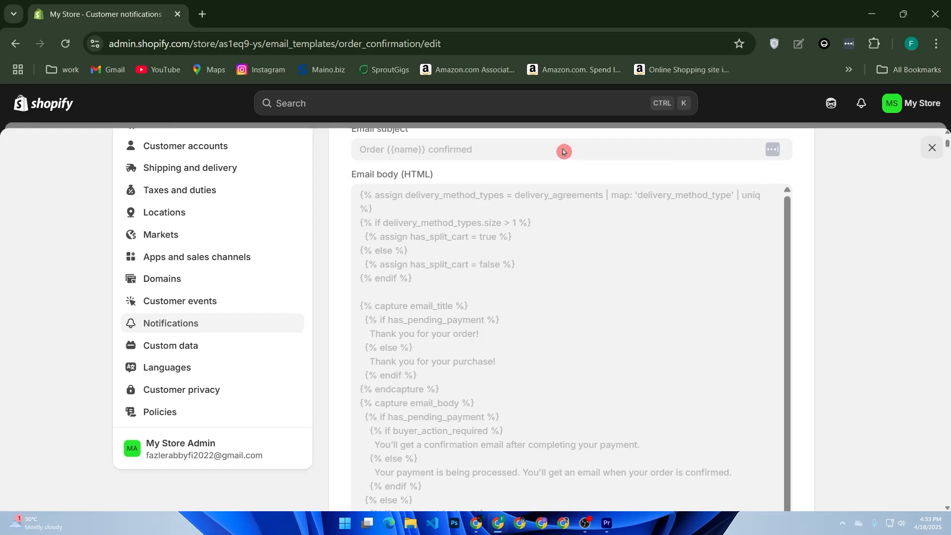
{"action": "scroll", "coordinate": [488, 261], "scroll_direction": "down", "scroll_amount": 10}
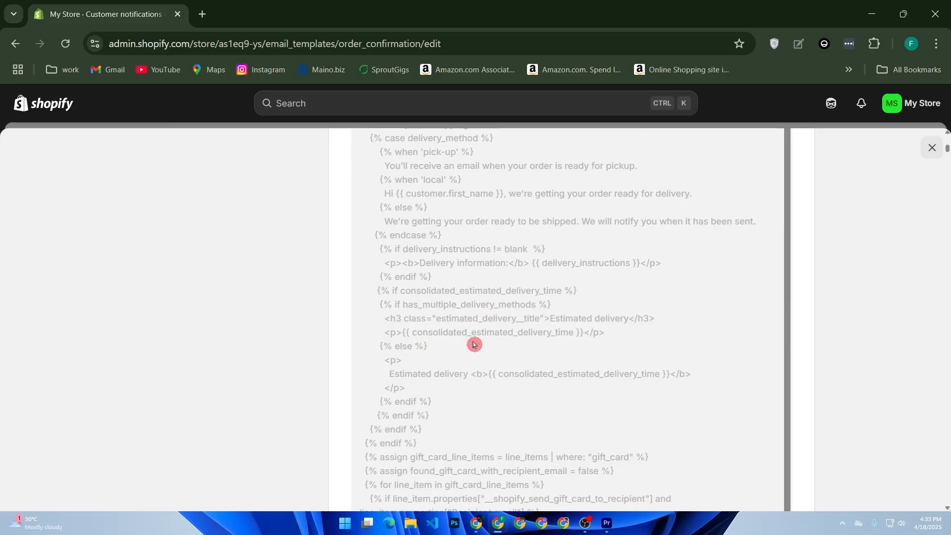
{"action": "scroll", "coordinate": [480, 304], "scroll_direction": "up", "scroll_amount": 10}
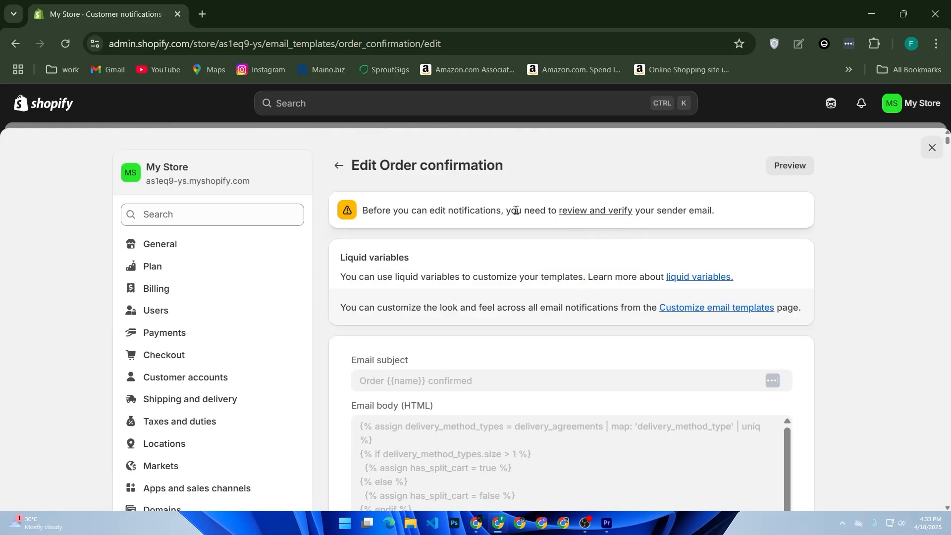
Follow the notice's link to review and verify the sender email, and resend the verification email
{"action": "left_click_drag", "start_coordinate": [368, 211], "coordinate": [421, 213]}
{"action": "left_click", "coordinate": [399, 213]}
{"action": "left_click", "coordinate": [592, 212]}
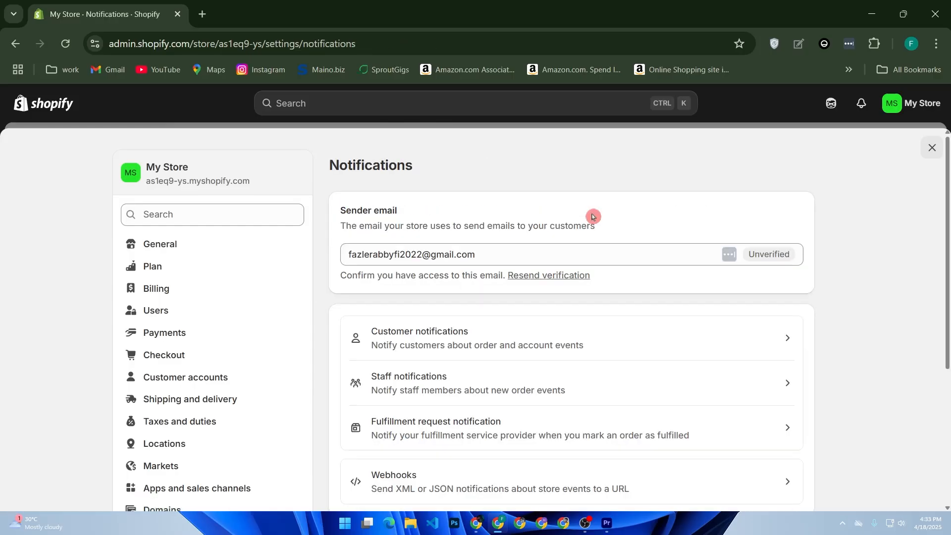
{"action": "left_click", "coordinate": [555, 276]}
{"action": "left_click", "coordinate": [558, 272]}
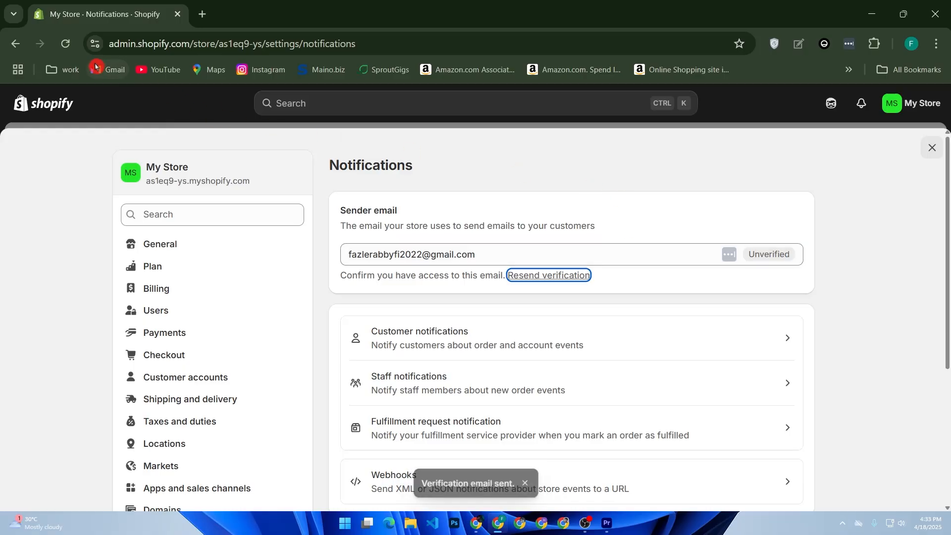
Switch to Gmail in a new tab, open the "Verify your email address" message from Shopify and verify the sender email
{"action": "right_click", "coordinate": [106, 73]}
{"action": "left_click", "coordinate": [141, 89]}
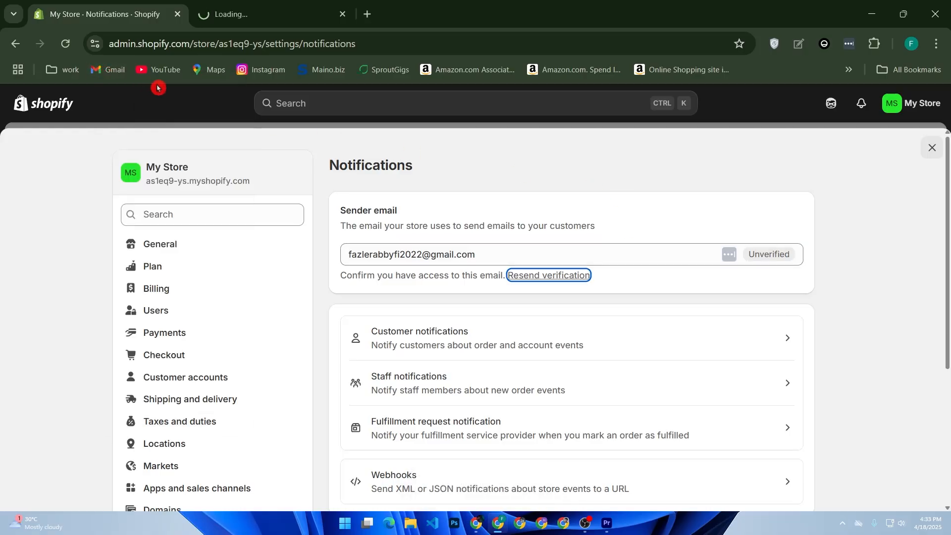
{"action": "left_click", "coordinate": [228, 15]}
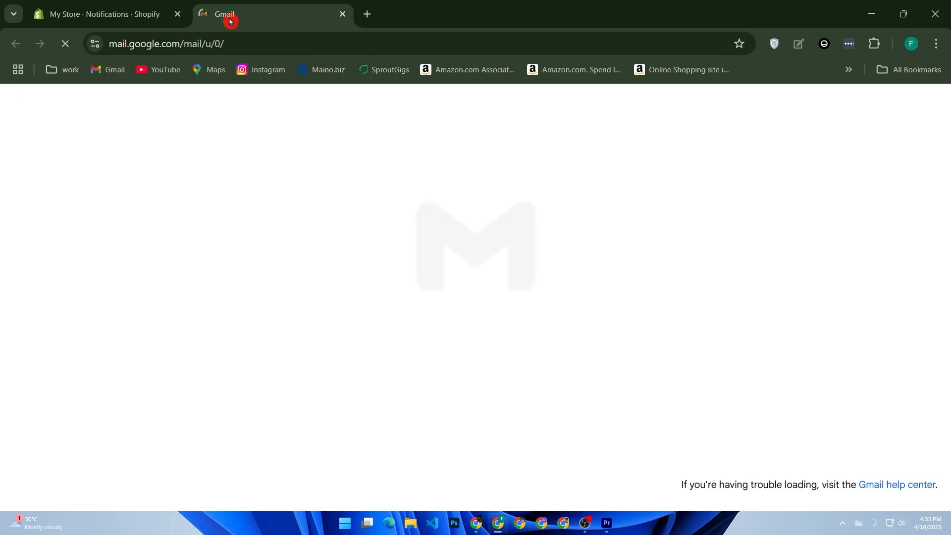
{"action": "left_click", "coordinate": [299, 208]}
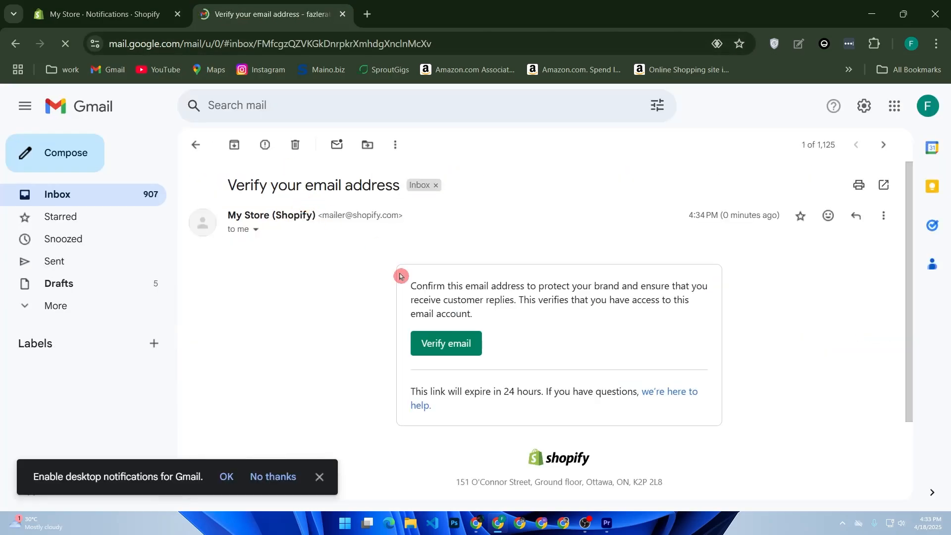
{"action": "left_click", "coordinate": [427, 342]}
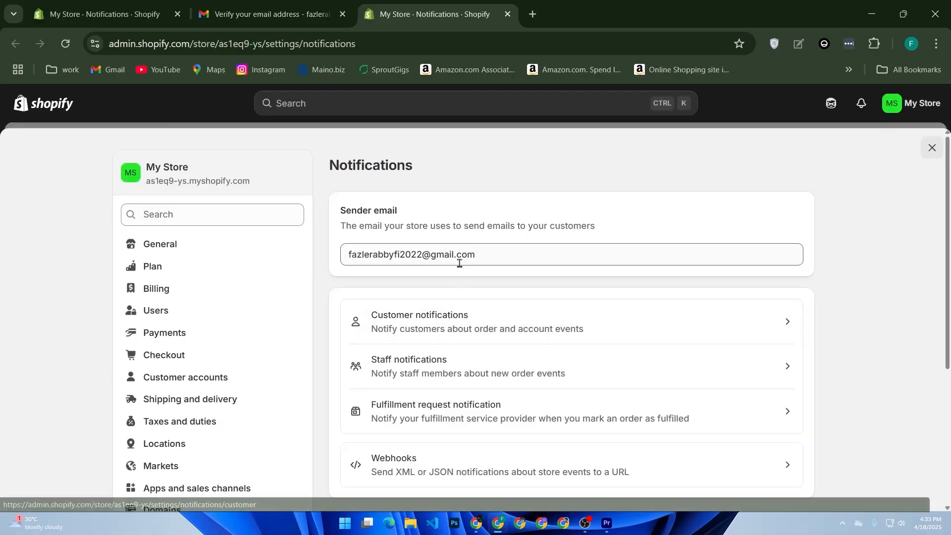
Open the Order confirmation template from the customer notifications again for code editing
{"action": "left_click", "coordinate": [477, 321]}
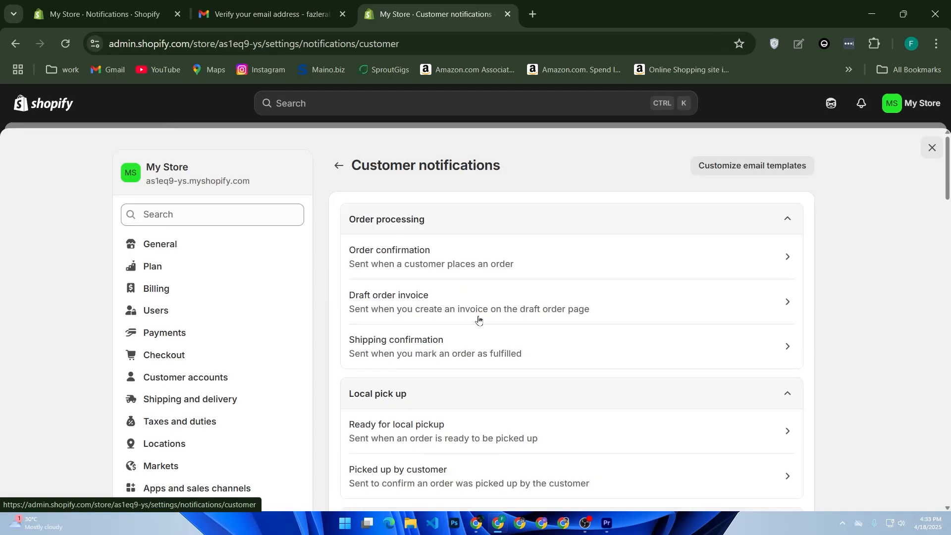
{"action": "left_click", "coordinate": [507, 263]}
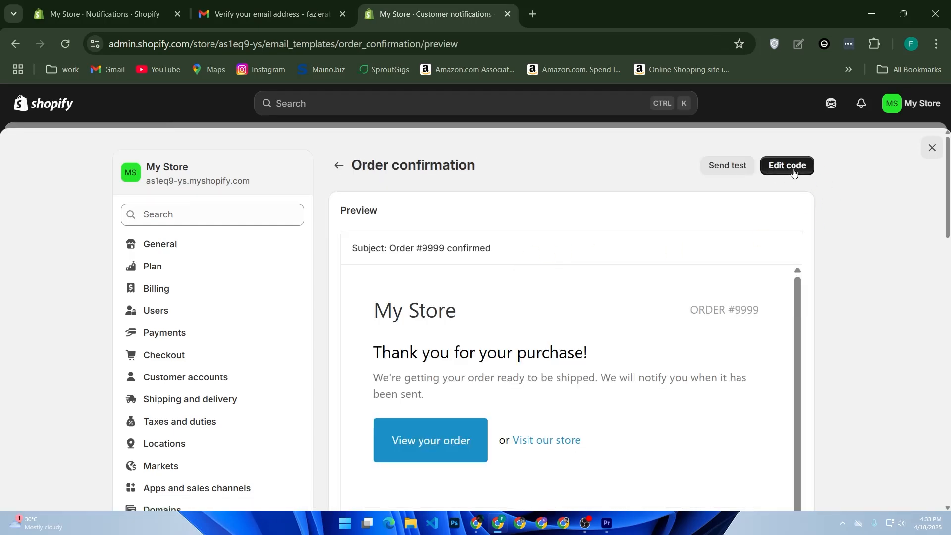
{"action": "left_click", "coordinate": [792, 167]}
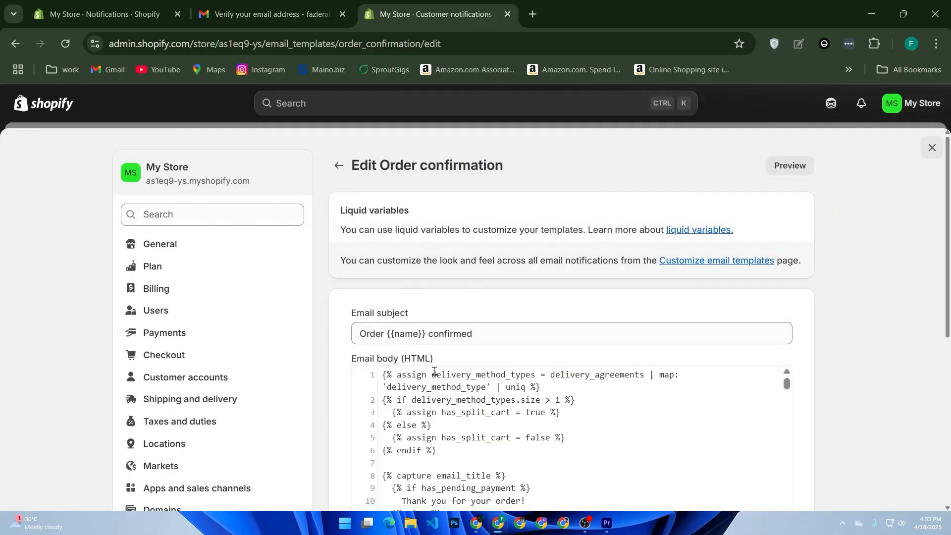
Examine the Order confirmation email's HTML body down to the pending payment notice paragraph below the email title and body
{"action": "scroll", "coordinate": [445, 373], "scroll_direction": "down", "scroll_amount": 5}
{"action": "scroll", "coordinate": [562, 349], "scroll_direction": "down", "scroll_amount": 5}
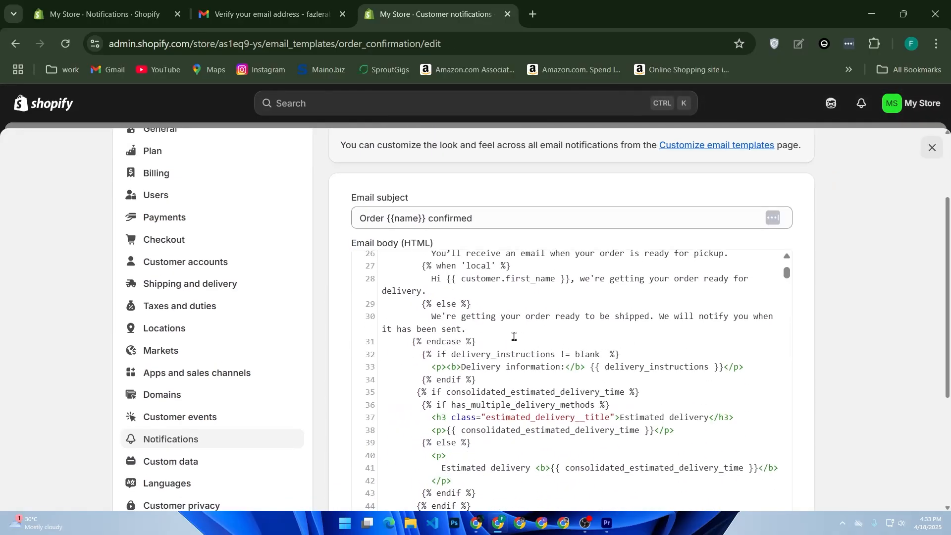
{"action": "scroll", "coordinate": [463, 335], "scroll_direction": "down", "scroll_amount": 3}
{"action": "scroll", "coordinate": [463, 334], "scroll_direction": "down", "scroll_amount": 6}
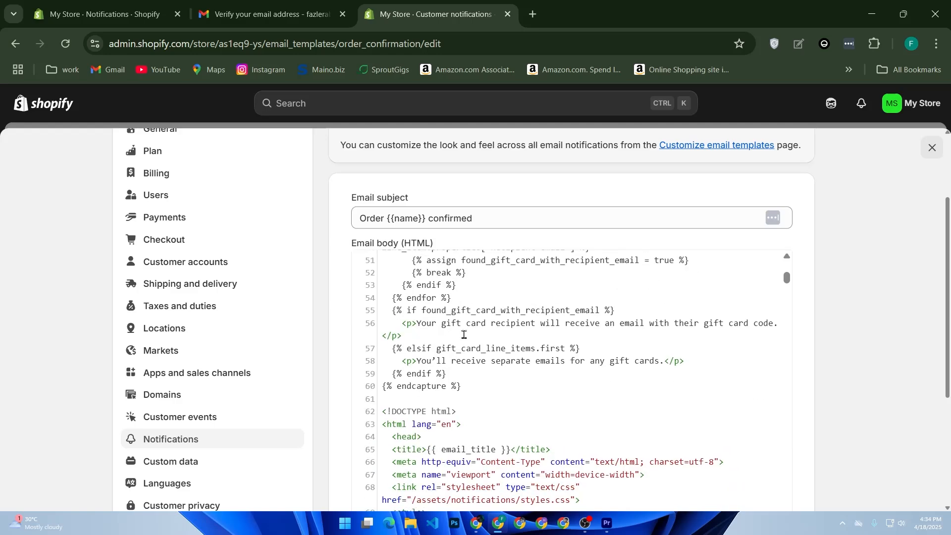
{"action": "scroll", "coordinate": [463, 336], "scroll_direction": "down", "scroll_amount": 8}
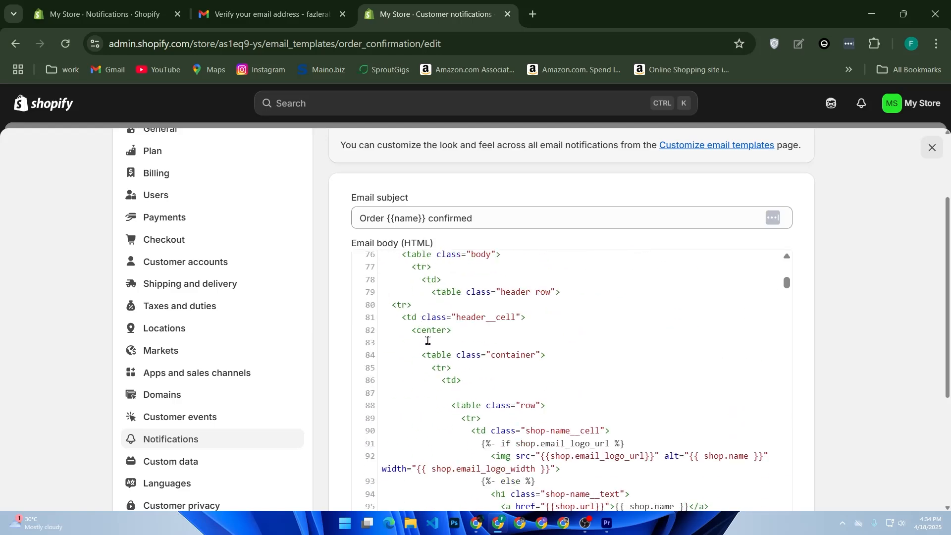
{"action": "scroll", "coordinate": [423, 340], "scroll_direction": "down", "scroll_amount": 12}
{"action": "scroll", "coordinate": [428, 340], "scroll_direction": "down", "scroll_amount": 6}
{"action": "scroll", "coordinate": [424, 335], "scroll_direction": "down", "scroll_amount": 3}
{"action": "scroll", "coordinate": [432, 339], "scroll_direction": "up", "scroll_amount": 6}
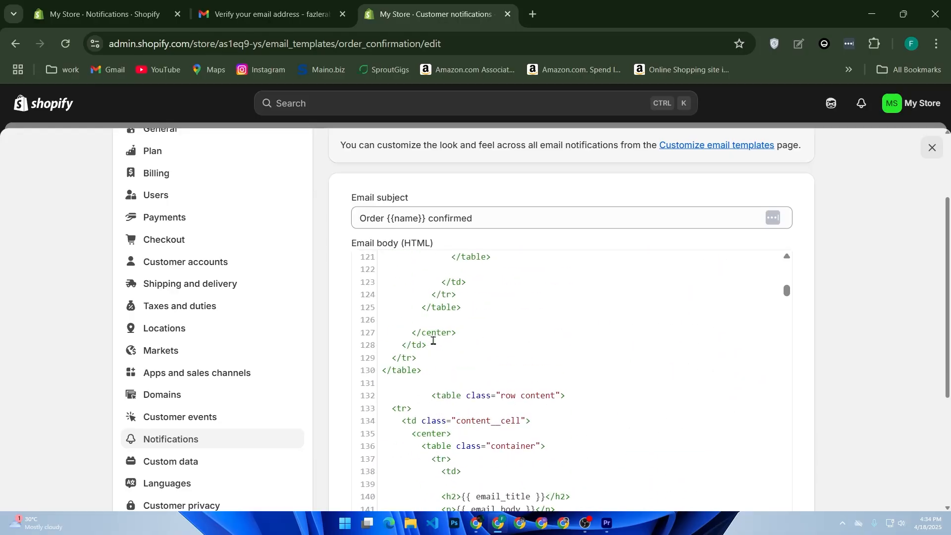
{"action": "scroll", "coordinate": [429, 384], "scroll_direction": "down", "scroll_amount": 2}
{"action": "scroll", "coordinate": [429, 384], "scroll_direction": "down", "scroll_amount": 4}
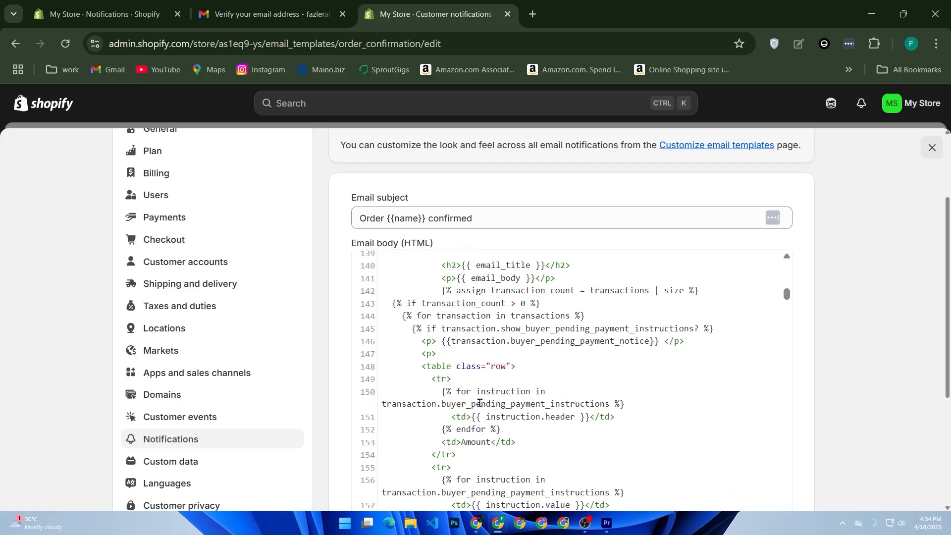
Select the opening paragraph tag of the pending payment notice and search the email body code for "<p>"
{"action": "left_click_drag", "start_coordinate": [437, 354], "coordinate": [423, 354]}
{"action": "double_click", "coordinate": [428, 341]}
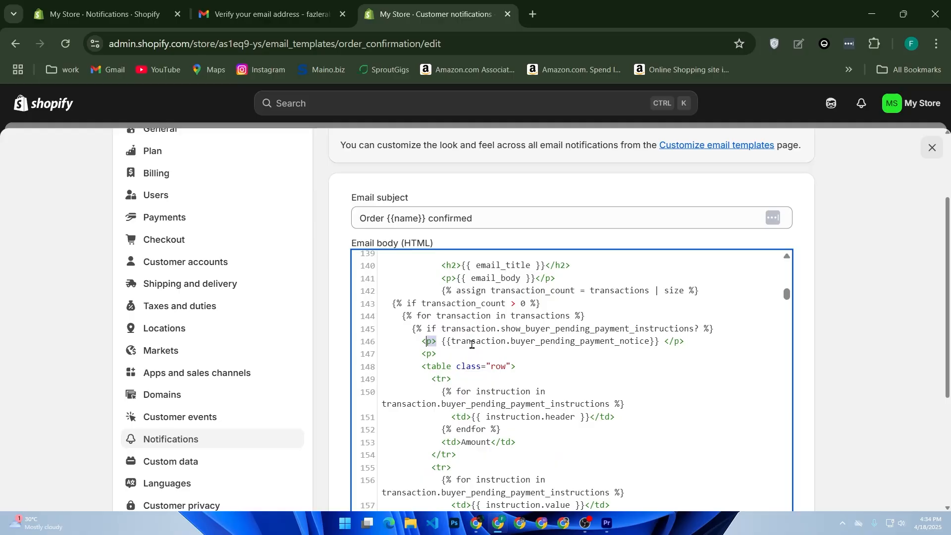
{"action": "key", "text": "ctrl+f"}
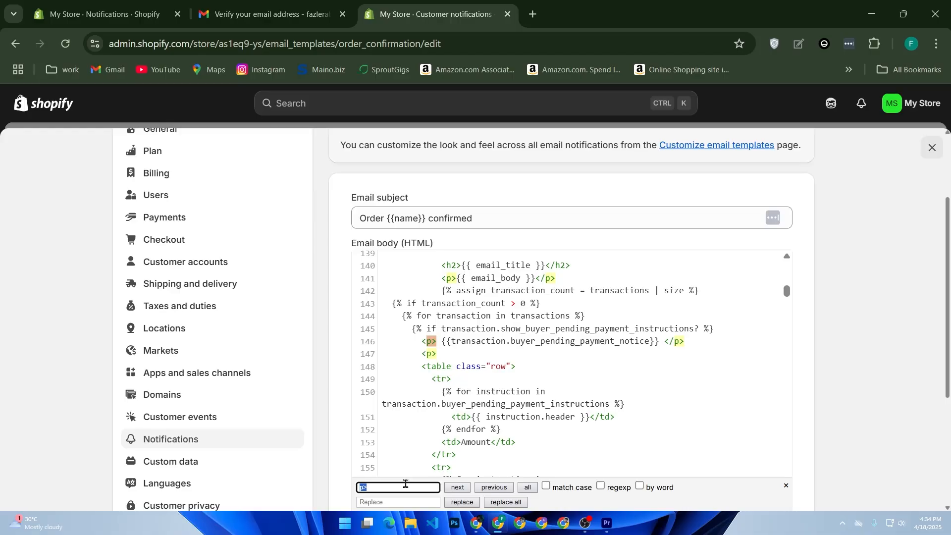
{"action": "key", "text": "BackSpace"}
{"action": "type", "text": "<p> tha"}
{"action": "key", "text": "BackSpace"}
{"action": "key", "text": "BackSpace"}
{"action": "key", "text": "BackSpace"}
{"action": "key", "text": "BackSpace"}
{"action": "key", "text": "BackSpace"}
Insert a new line below the buyer pending payment notice in the HTML body and begin it with a "<p>" tag
{"action": "left_click", "coordinate": [693, 341]}
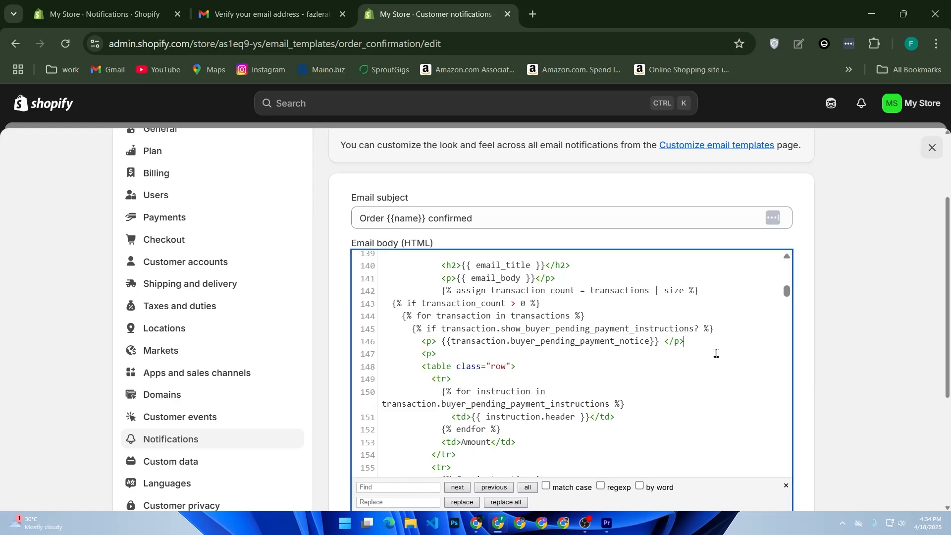
{"action": "key", "text": "Return"}
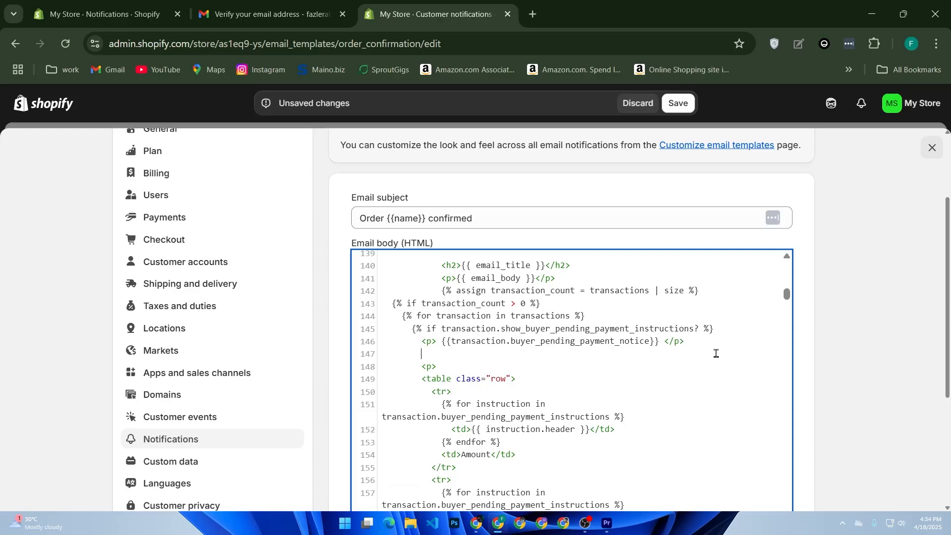
{"action": "type", "text": "<p> Hey"}
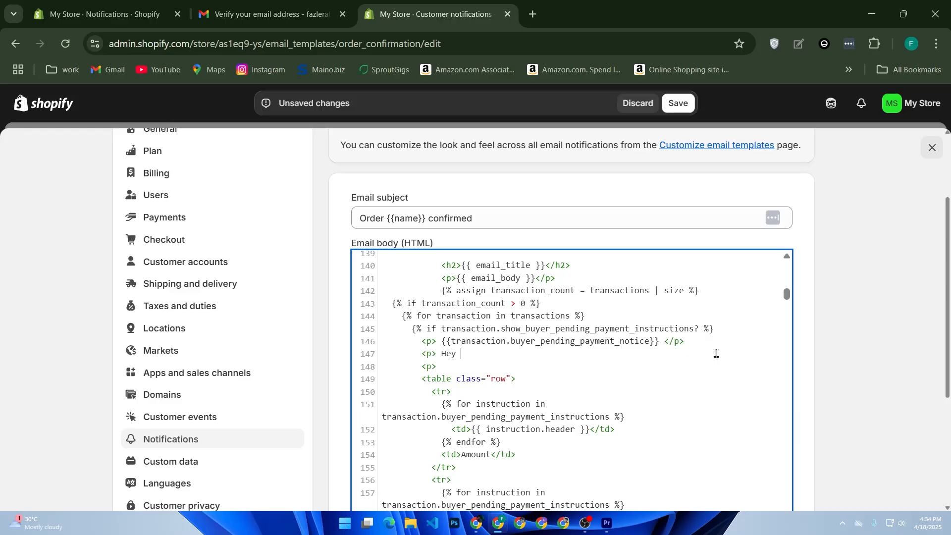
{"action": "type", "text": " {{"}
{"action": "key", "text": "BackSpace"}
{"action": "key", "text": "BackSpace"}
{"action": "key", "text": "BackSpace"}
{"action": "key", "text": "BackSpace"}
{"action": "key", "text": "BackSpace"}
{"action": "key", "text": "BackSpace"}
Write "thanks for your order," after the opening tag of the new paragraph on line 147
{"action": "type", "text": "thanks for your"}
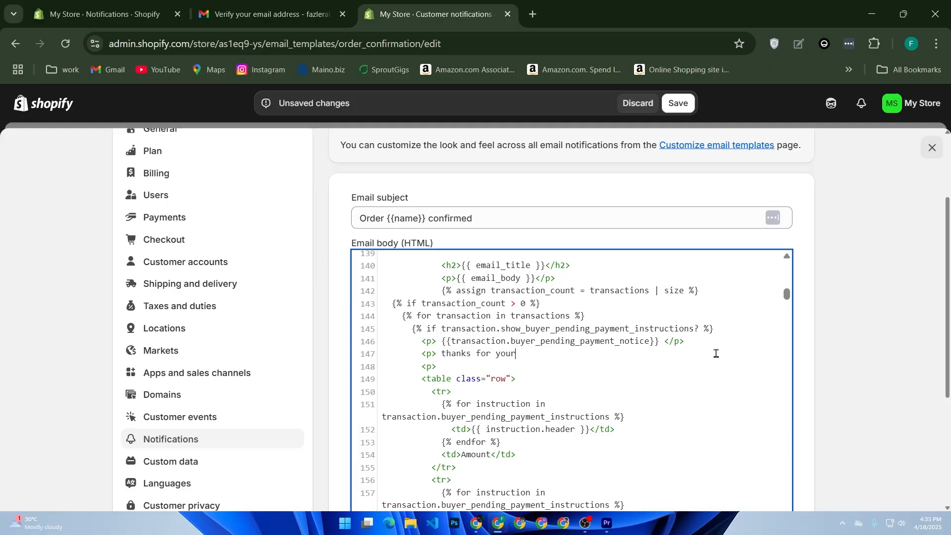
{"action": "type", "text": " order,"}
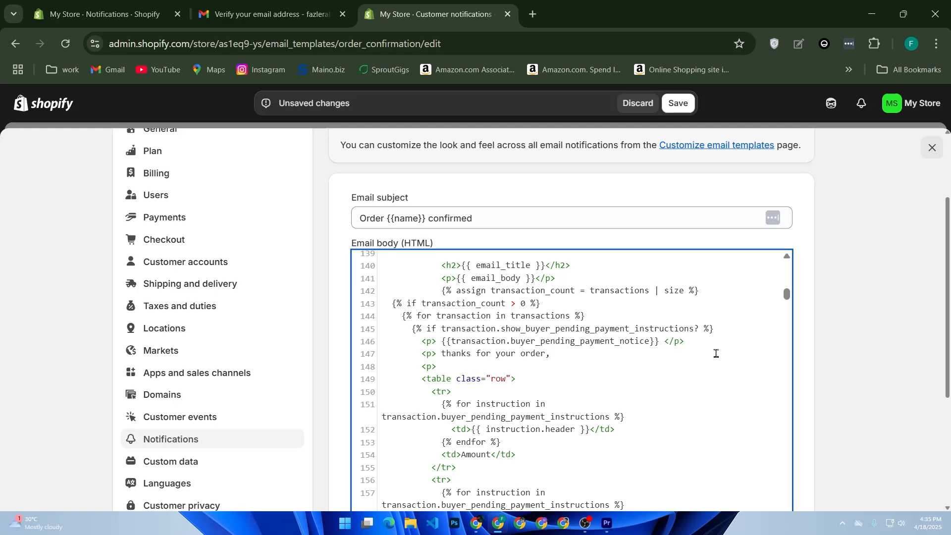
{"action": "type", "text": "{{customer."}
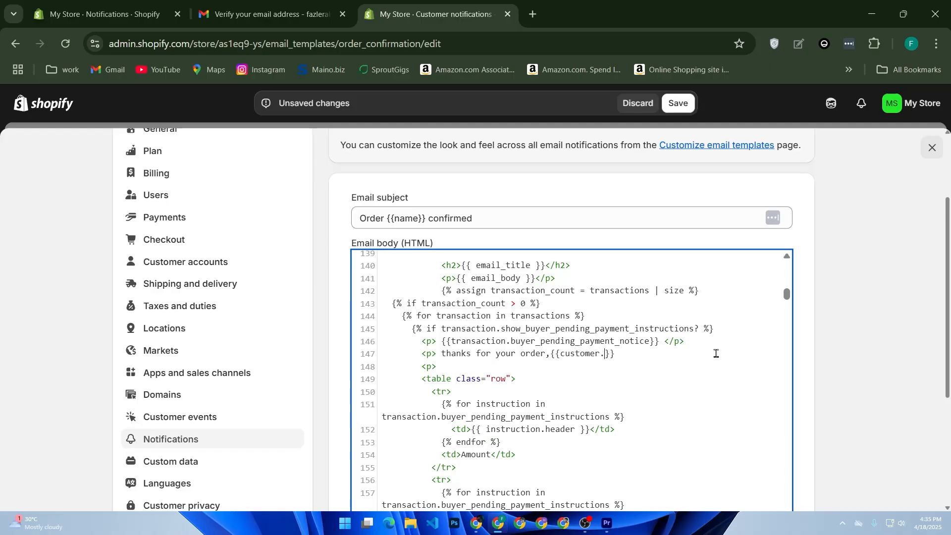
{"action": "type", "text": "firt"}
Add the Liquid variable {{customer.first name}} directly after the comma in the thank-you paragraph
{"action": "key", "text": "BackSpace"}
{"action": "type", "text": "st name"}
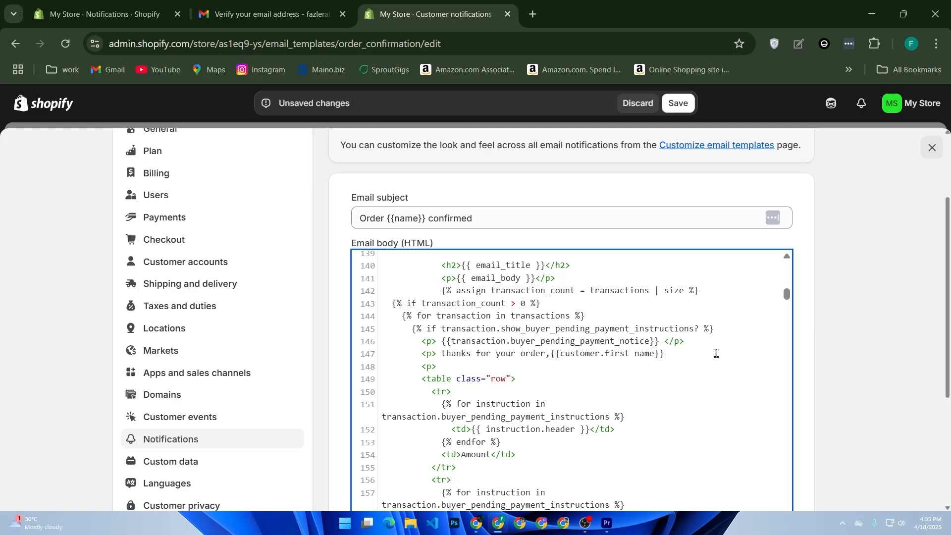
End the thank-you paragraph with an exclamation mark and a closing "</p>" tag, and save the template
{"action": "type", "text": "</p>"}
{"action": "scroll", "coordinate": [770, 303], "scroll_direction": "up", "scroll_amount": 3}
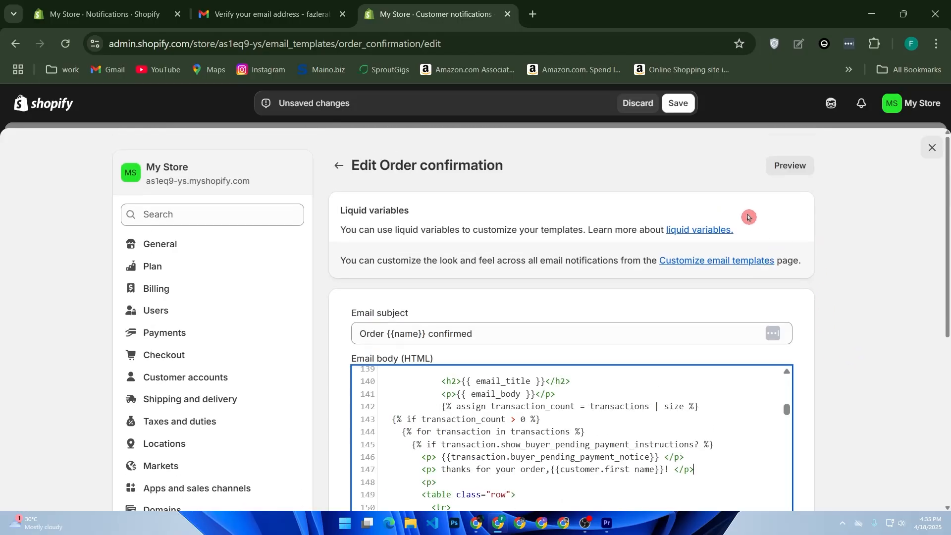
{"action": "left_click", "coordinate": [678, 104]}
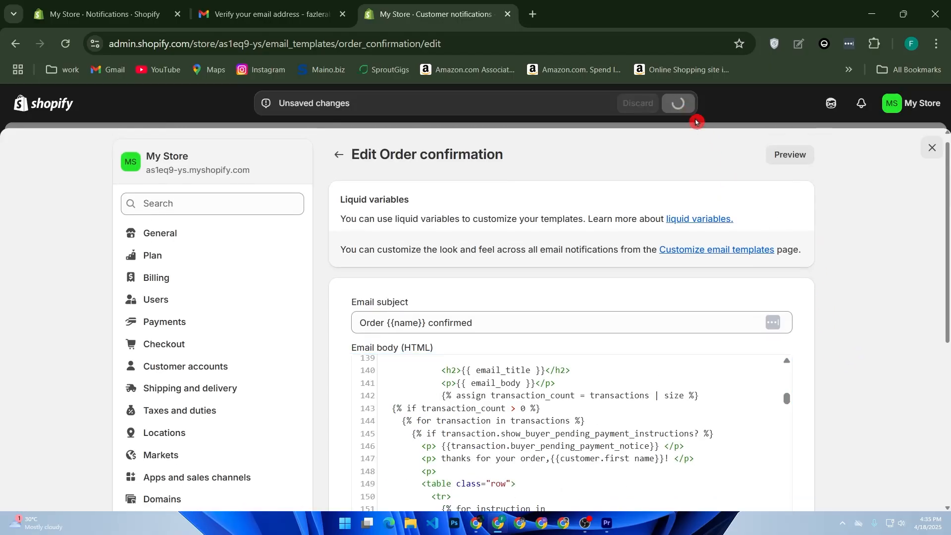
Preview the order confirmation email, close the preview, and examine the HTML body code from the thank-you paragraph to the order summary
{"action": "left_click", "coordinate": [790, 159]}
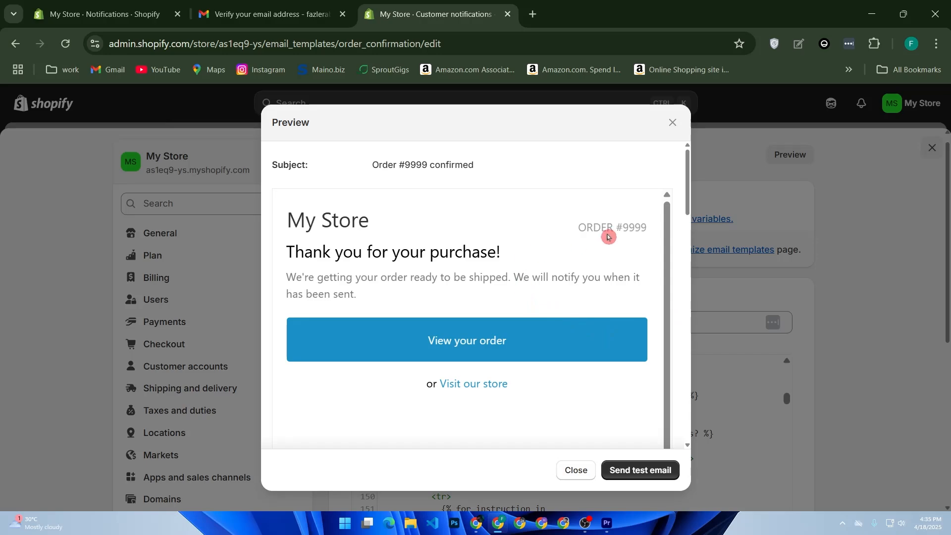
{"action": "left_click", "coordinate": [672, 122]}
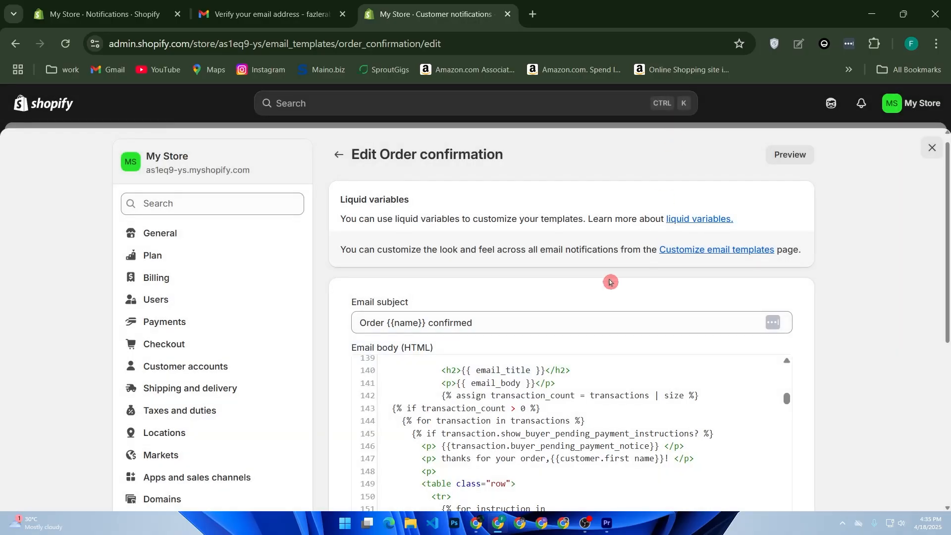
{"action": "scroll", "coordinate": [600, 341], "scroll_direction": "down", "scroll_amount": 2}
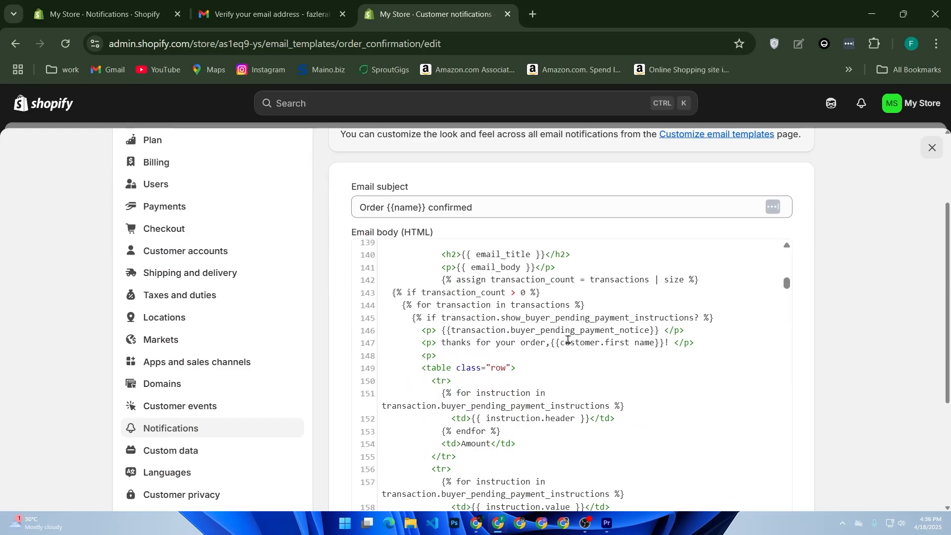
{"action": "scroll", "coordinate": [569, 339], "scroll_direction": "down", "scroll_amount": 3}
{"action": "scroll", "coordinate": [569, 340], "scroll_direction": "down", "scroll_amount": 8}
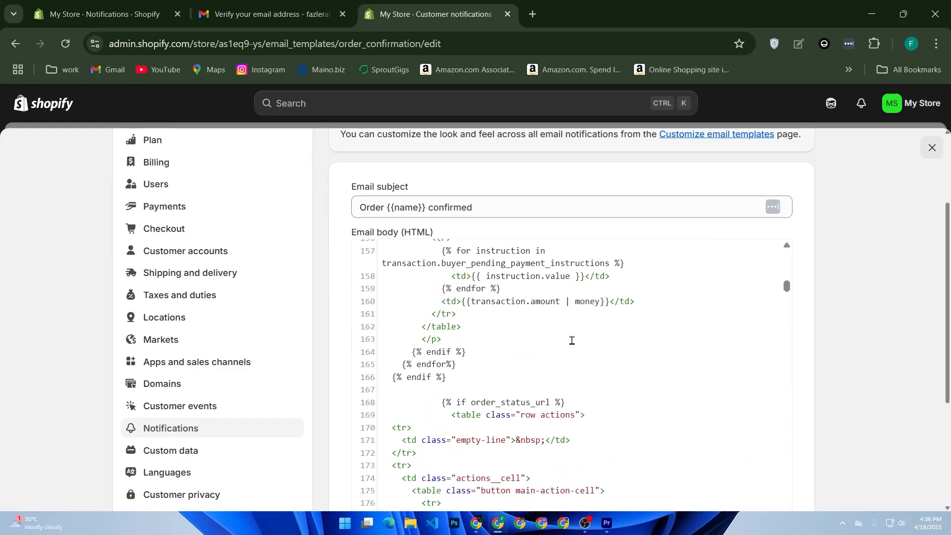
{"action": "scroll", "coordinate": [580, 340], "scroll_direction": "down", "scroll_amount": 10}
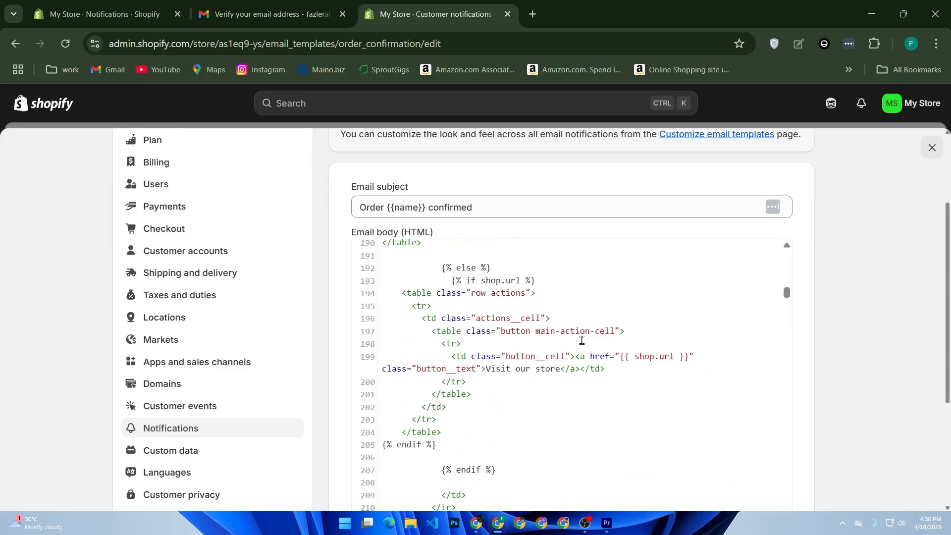
{"action": "scroll", "coordinate": [586, 342], "scroll_direction": "down", "scroll_amount": 3}
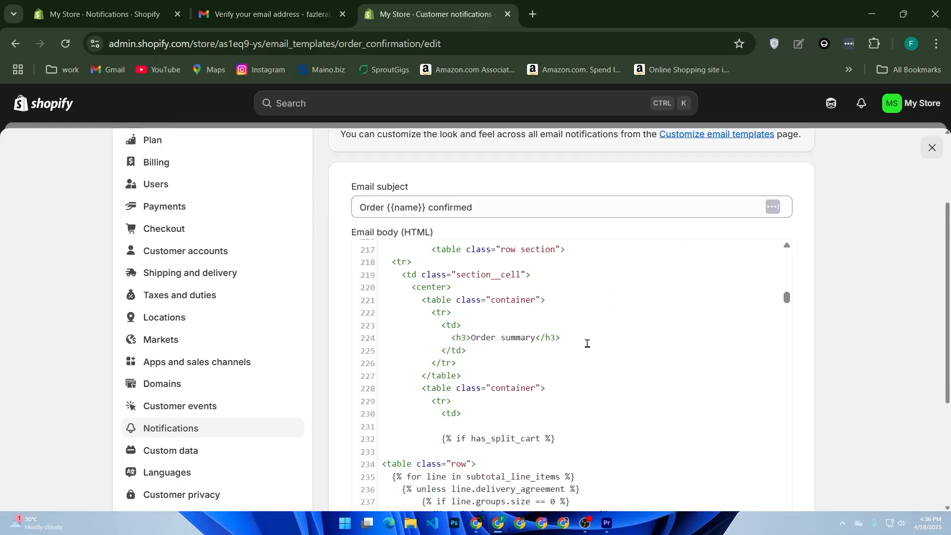
{"action": "scroll", "coordinate": [589, 343], "scroll_direction": "up", "scroll_amount": 11}
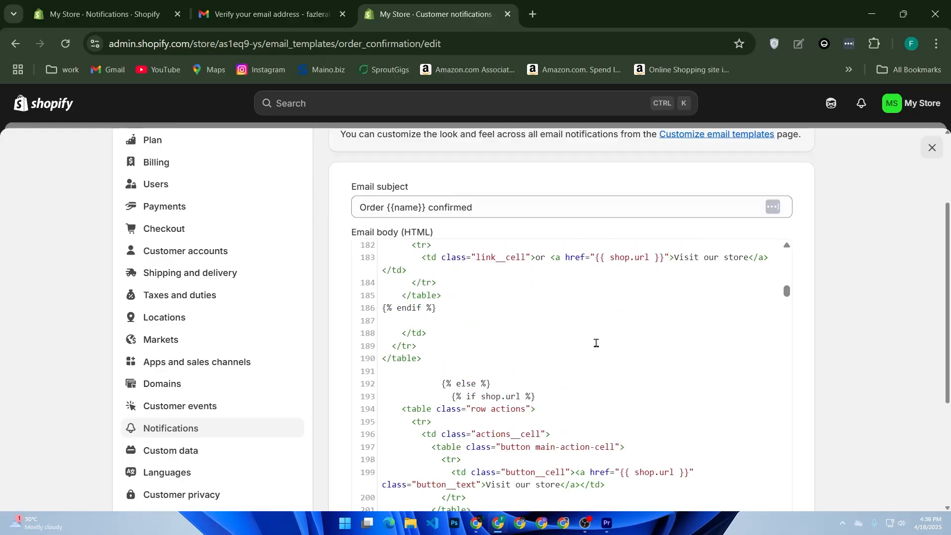
Search the page for "thanks for your", review the code around the match and close the search
{"action": "key", "text": "ctrl+f"}
{"action": "type", "text": "thanksfor"}
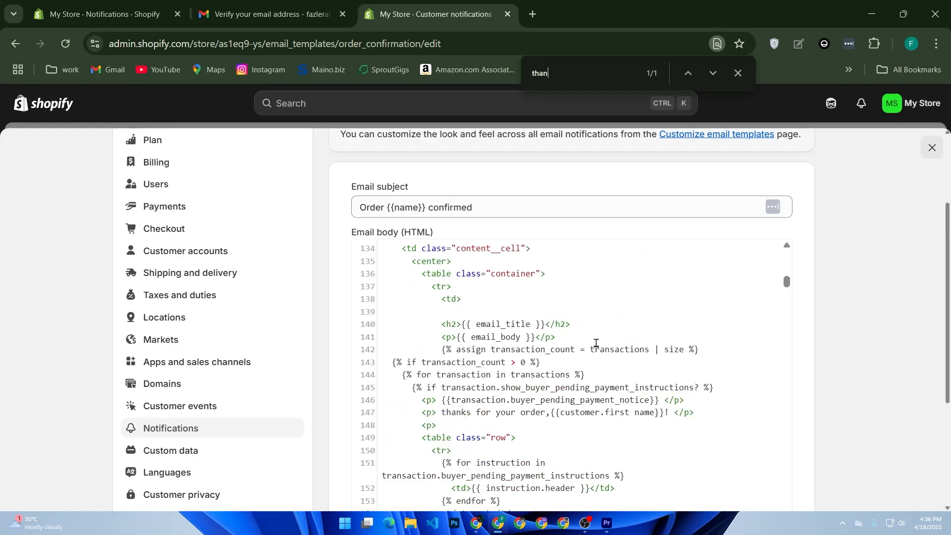
{"action": "key", "text": "BackSpace"}
{"action": "key", "text": "BackSpace"}
{"action": "key", "text": "BackSpace"}
{"action": "type", "text": "for your"}
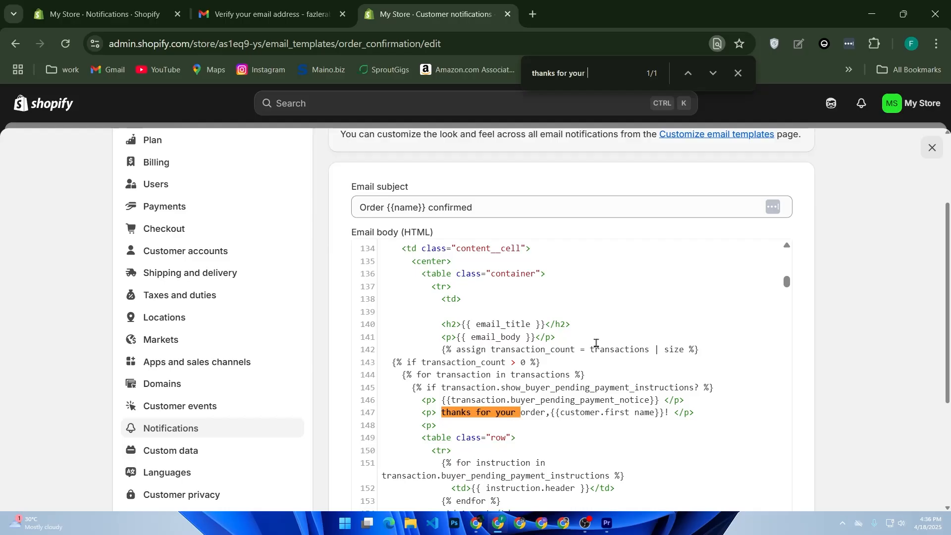
{"action": "scroll", "coordinate": [569, 357], "scroll_direction": "down", "scroll_amount": 3}
{"action": "scroll", "coordinate": [563, 346], "scroll_direction": "down", "scroll_amount": 9}
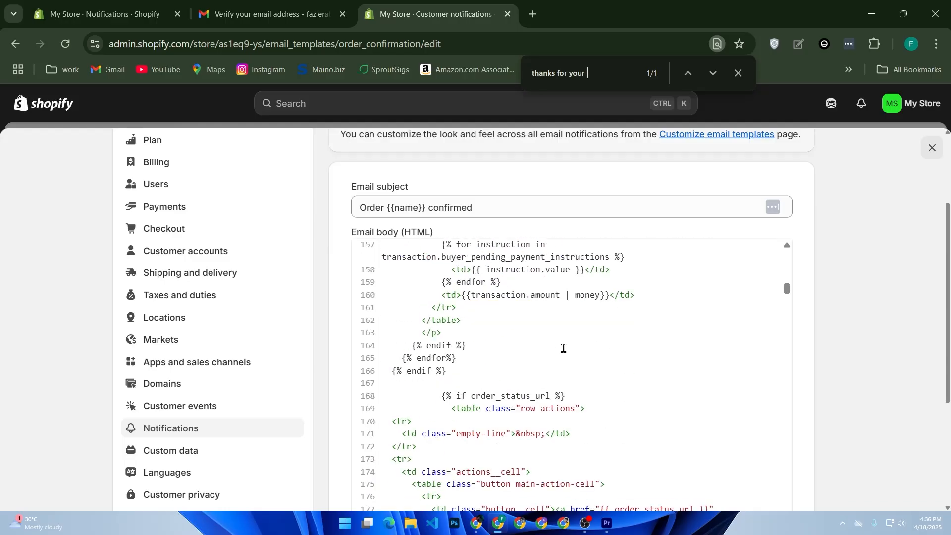
{"action": "scroll", "coordinate": [569, 344], "scroll_direction": "up", "scroll_amount": 14}
{"action": "scroll", "coordinate": [592, 339], "scroll_direction": "up", "scroll_amount": 10}
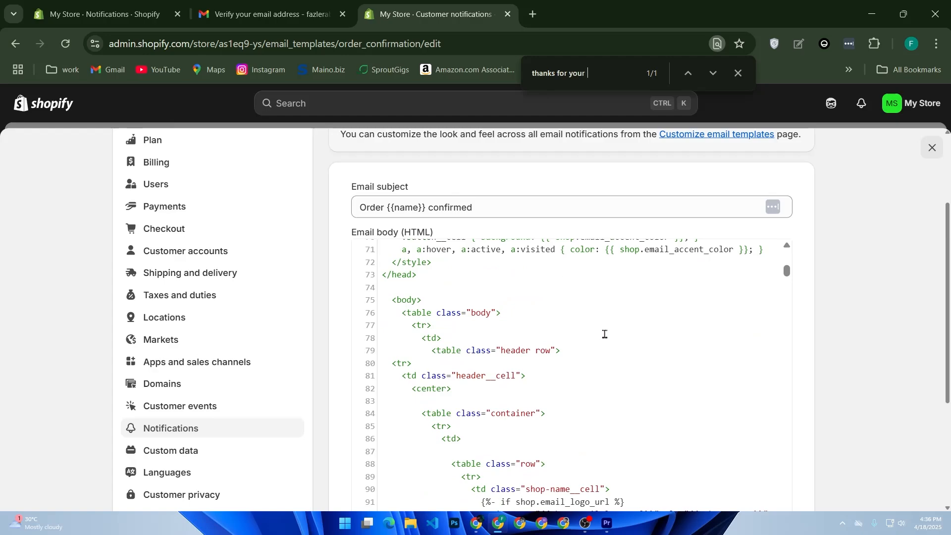
{"action": "left_click", "coordinate": [738, 74]}
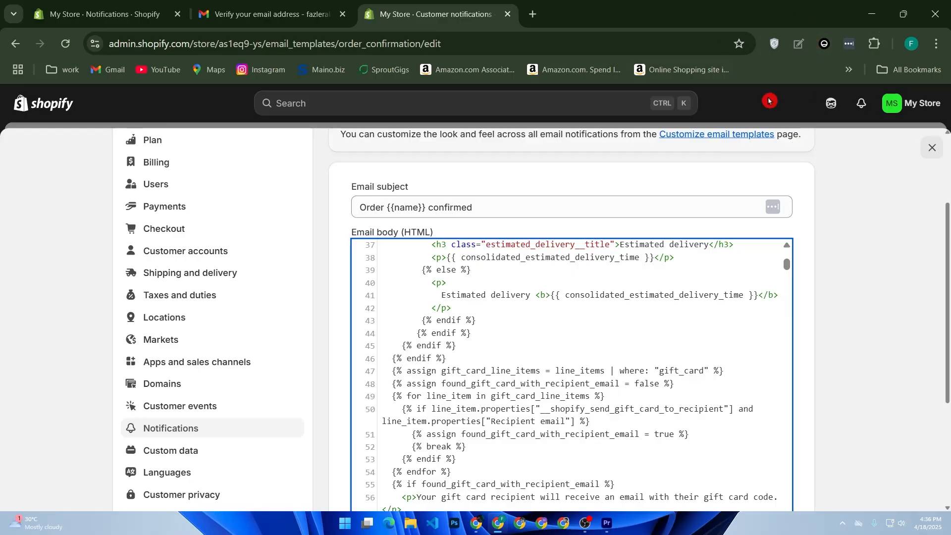
Preview the Order confirmation email again and send a test email from the preview
{"action": "scroll", "coordinate": [785, 159], "scroll_direction": "up", "scroll_amount": 3}
{"action": "left_click", "coordinate": [789, 163]}
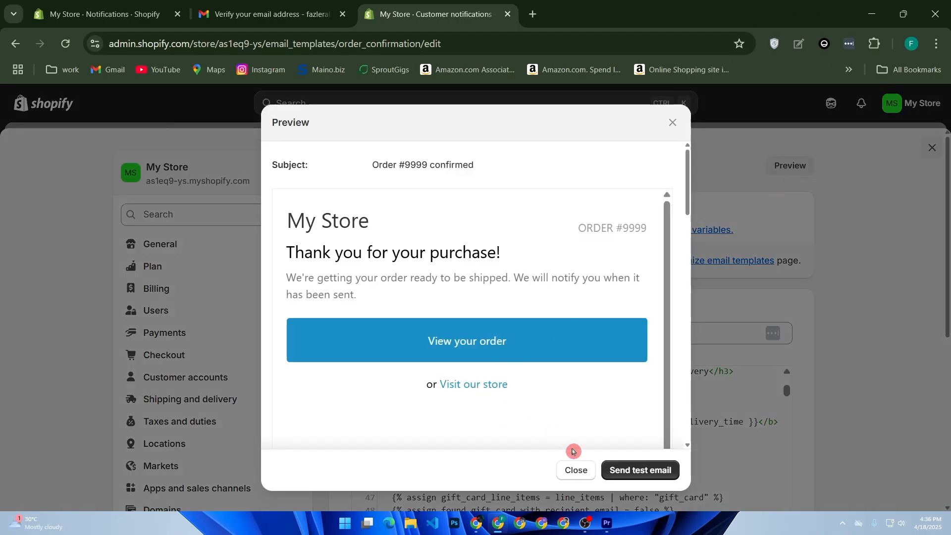
{"action": "left_click", "coordinate": [637, 470]}
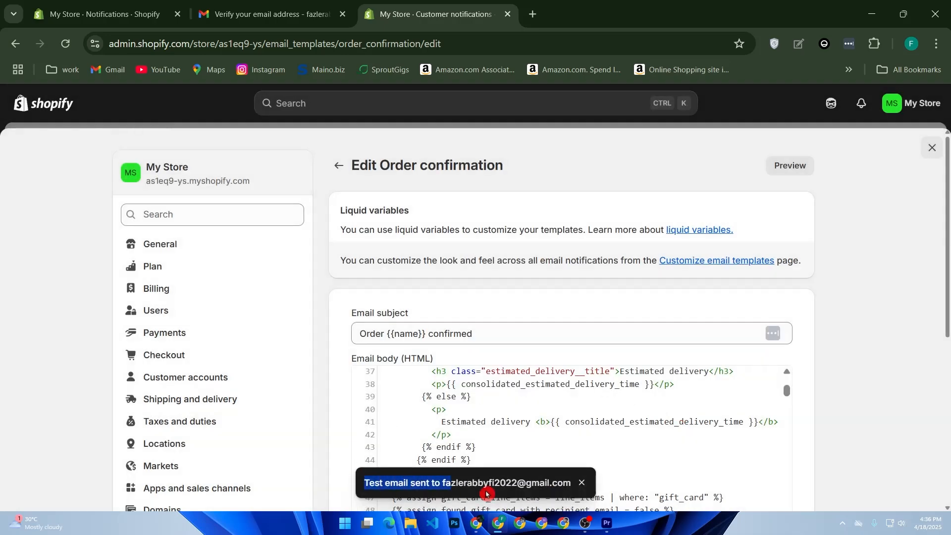
Switch to the Gmail tab, open the received test order confirmation message from the inbox and examine its subject and order summary
{"action": "left_click", "coordinate": [307, 9]}
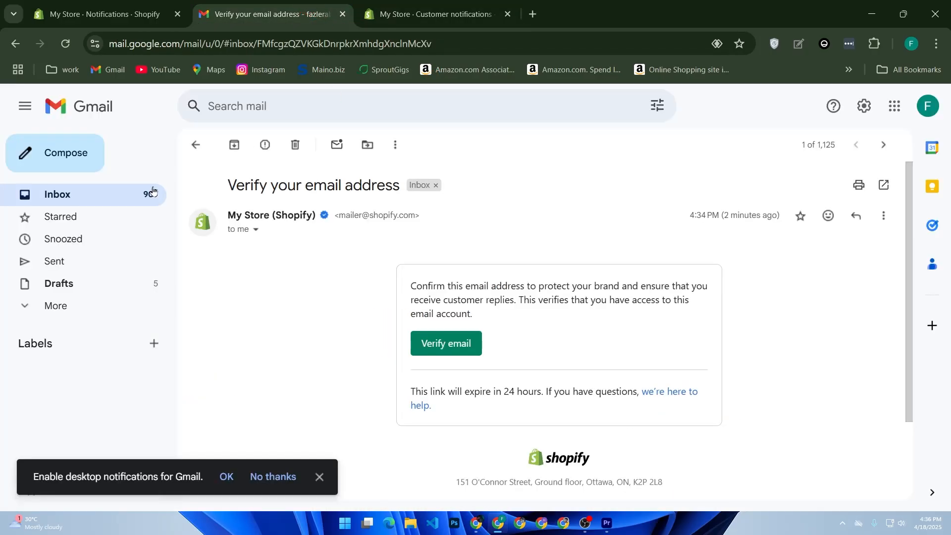
{"action": "left_click", "coordinate": [121, 196]}
{"action": "left_click", "coordinate": [402, 214]}
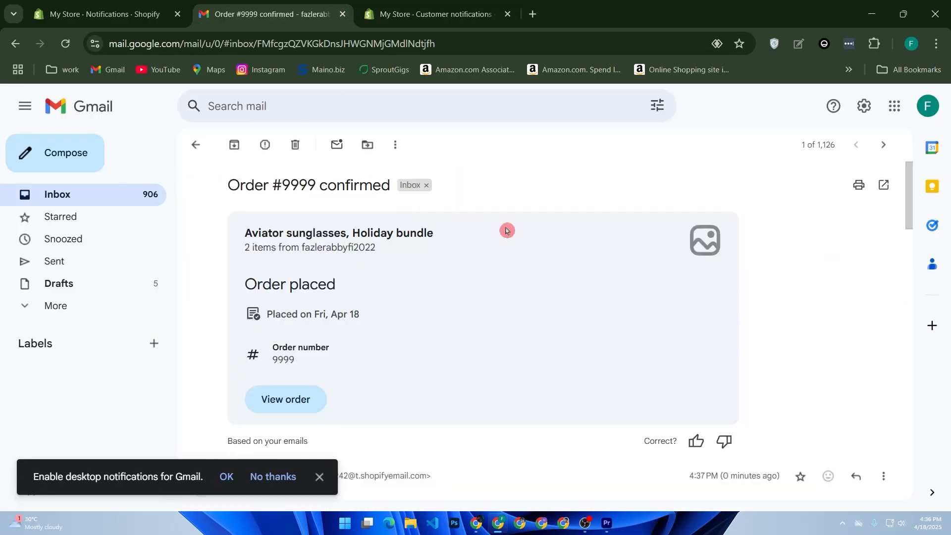
{"action": "left_click_drag", "start_coordinate": [305, 188], "coordinate": [361, 272]}
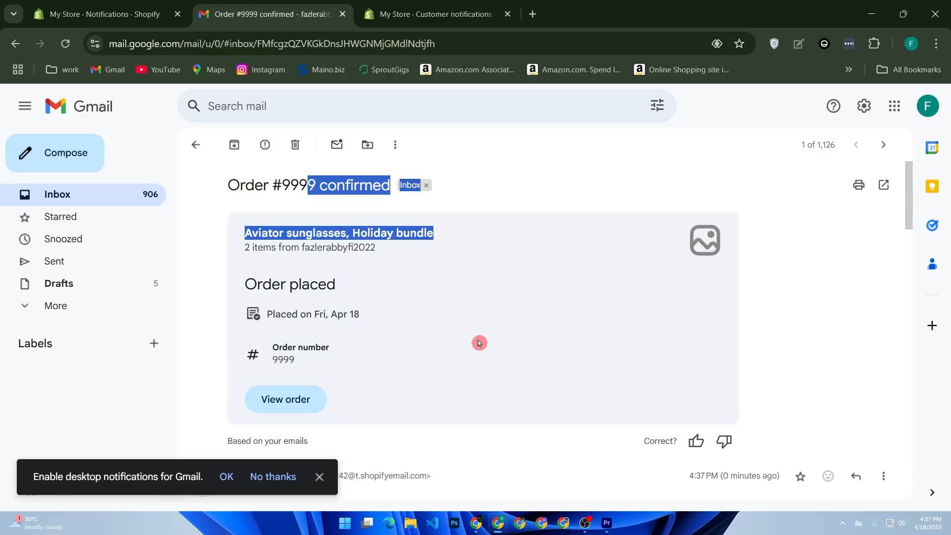
{"action": "key", "text": "shift+Up"}
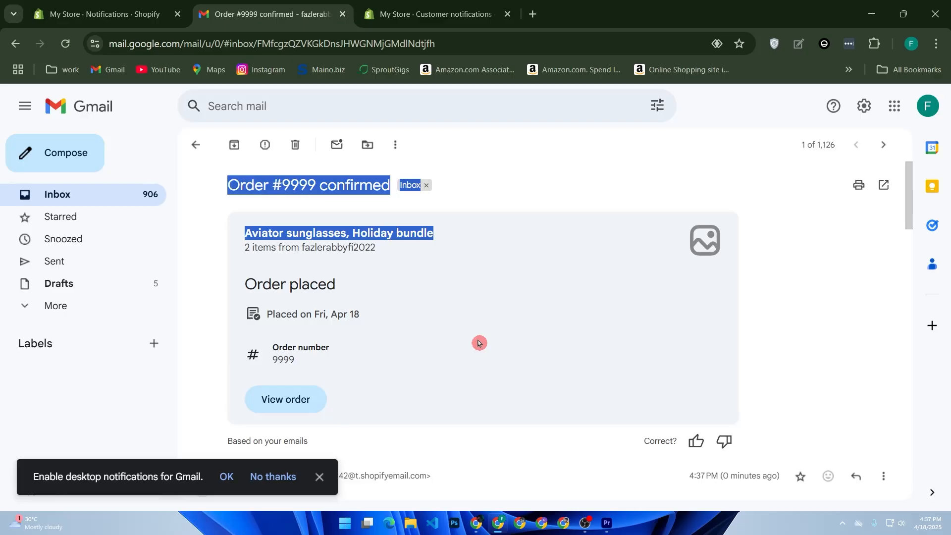